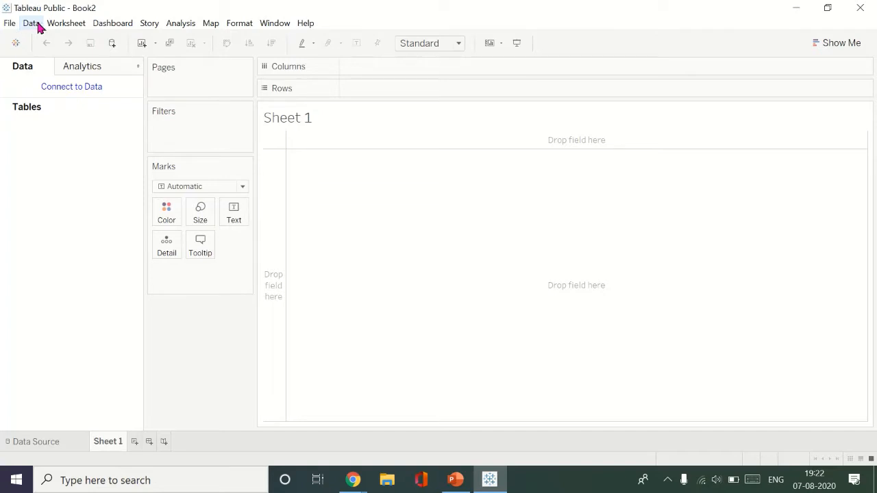
- Connect to the Global.Superstore Excel workbook in the YT Videos folder as a new data source
click(50, 24)
click(36, 23)
click(35, 24)
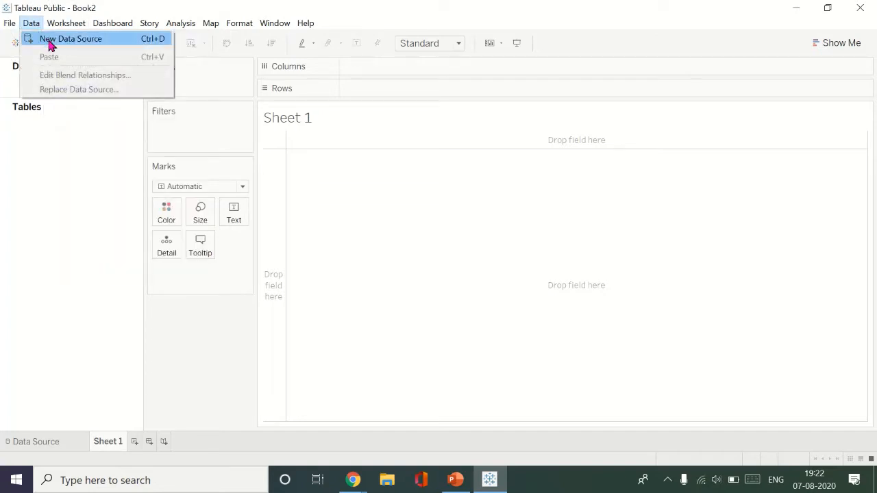
click(52, 41)
click(51, 194)
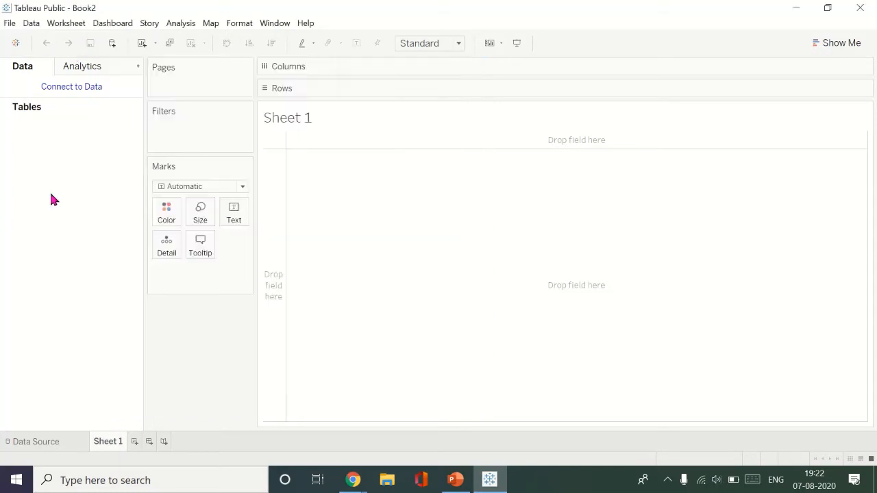
key(ctrl+d)
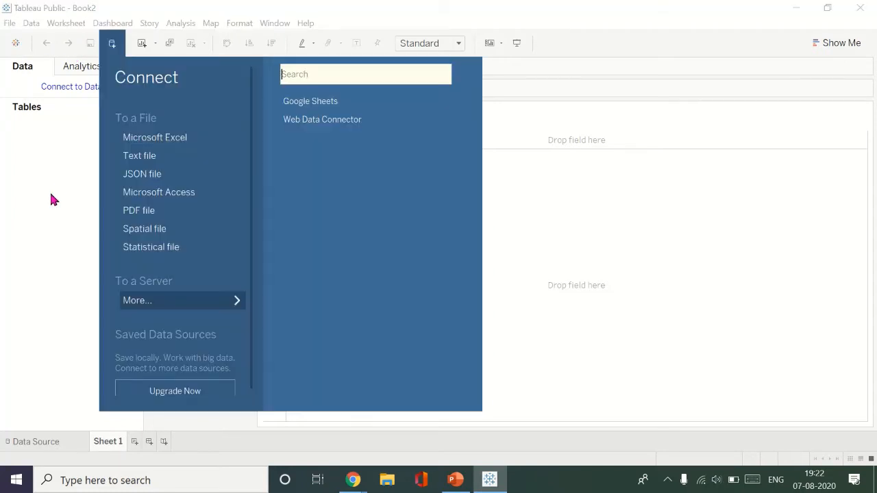
click(159, 139)
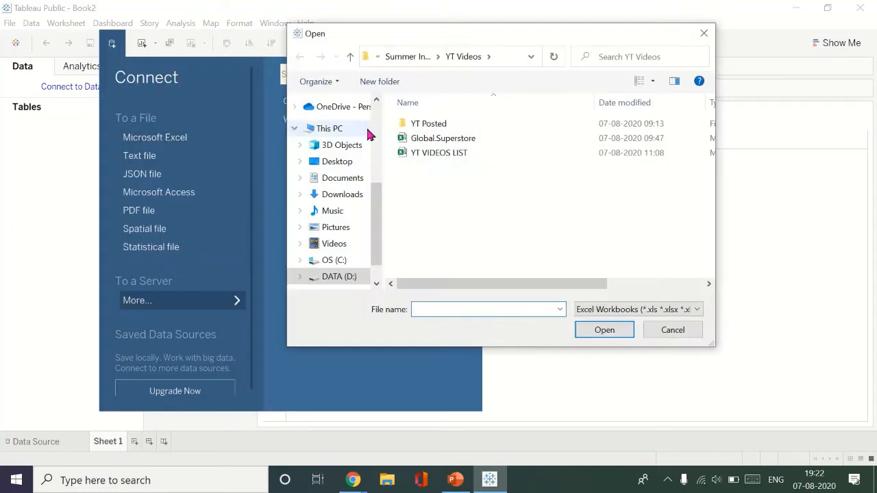
click(446, 140)
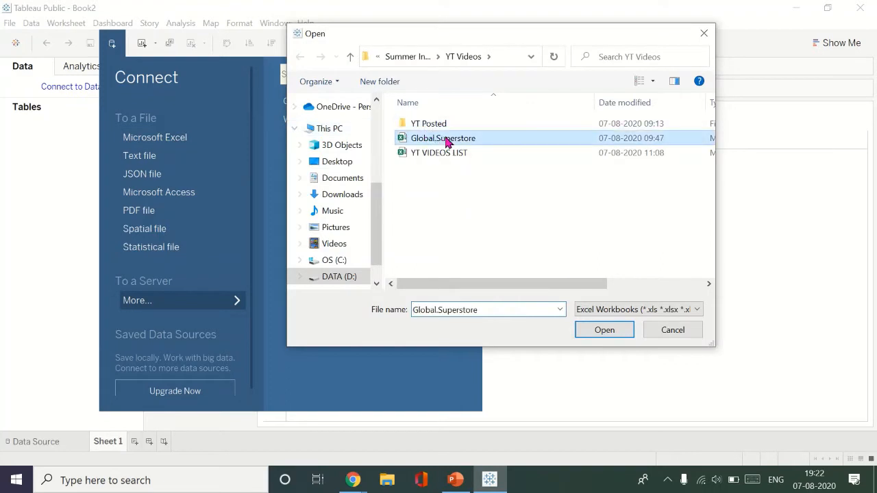
click(592, 332)
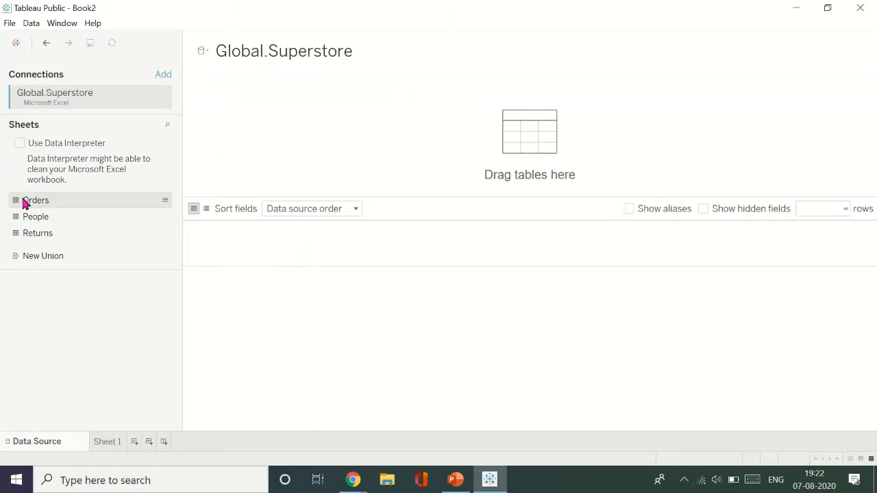
- Add the Orders sheet to the data source, look through its rows, and go to Sheet 1
drag(24, 201, 395, 150)
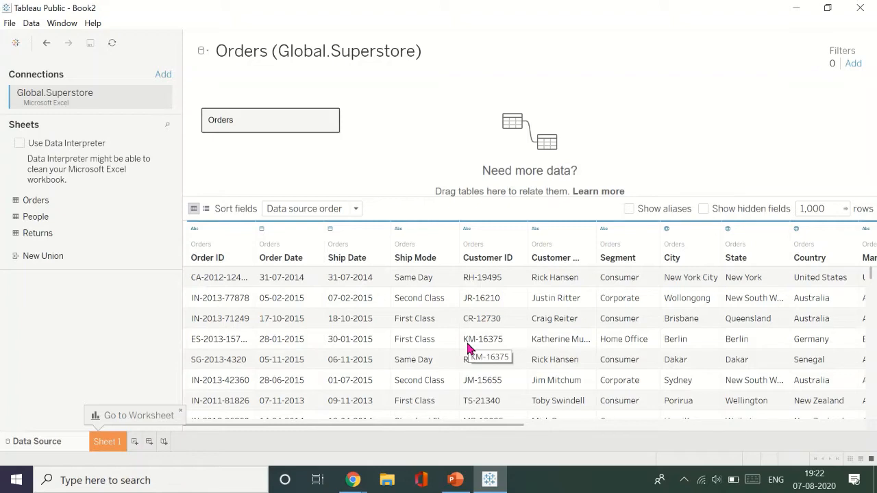
scroll(470, 350, down, 5)
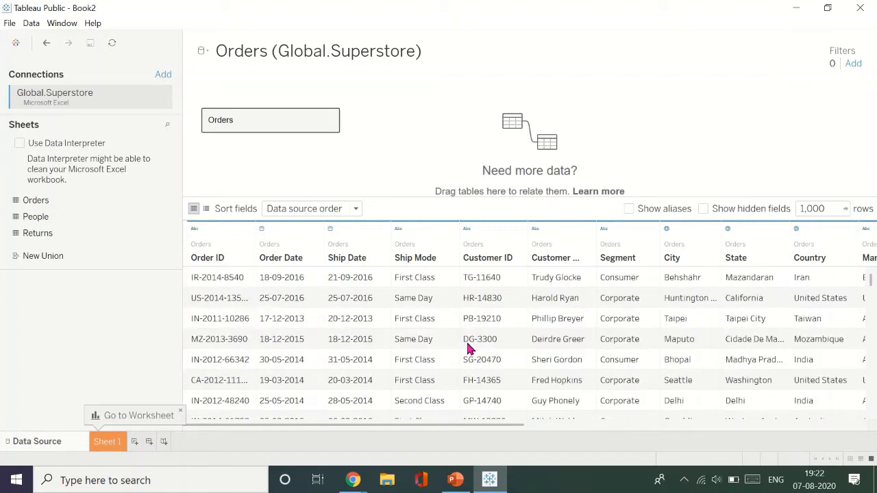
scroll(470, 349, up, 5)
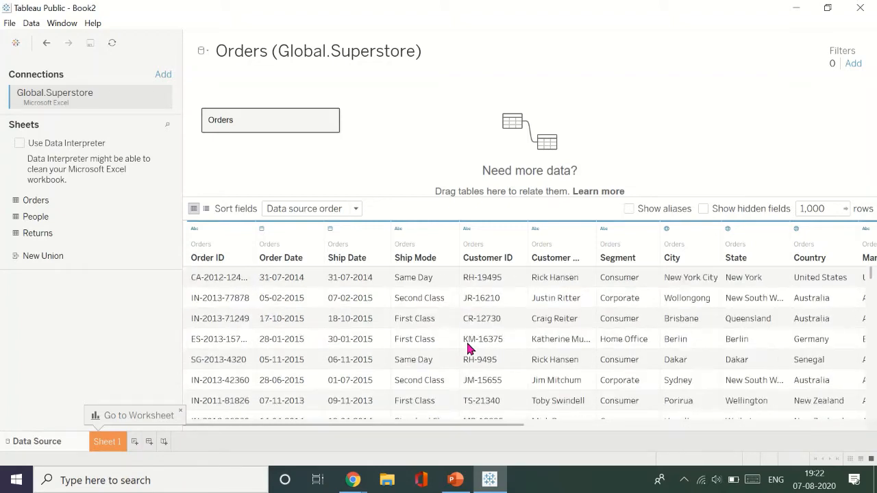
click(107, 444)
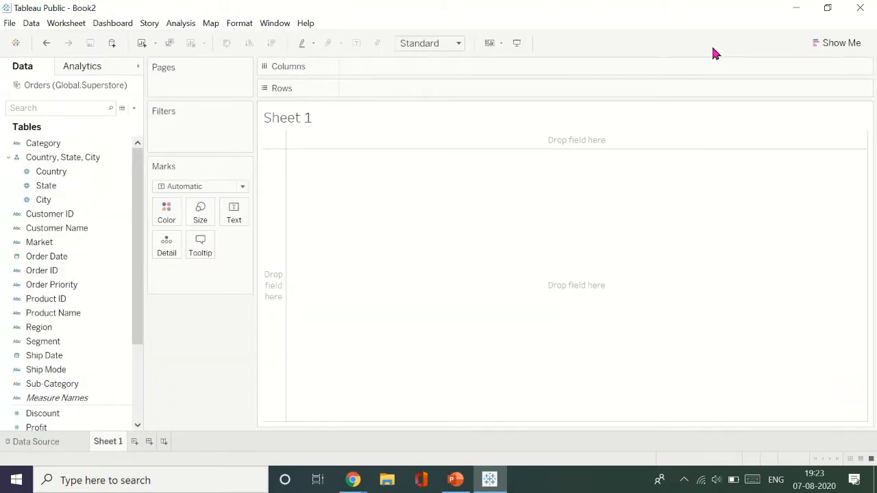
- Show the chart suggestions and place the Sub-Category dimension on Rows
click(815, 43)
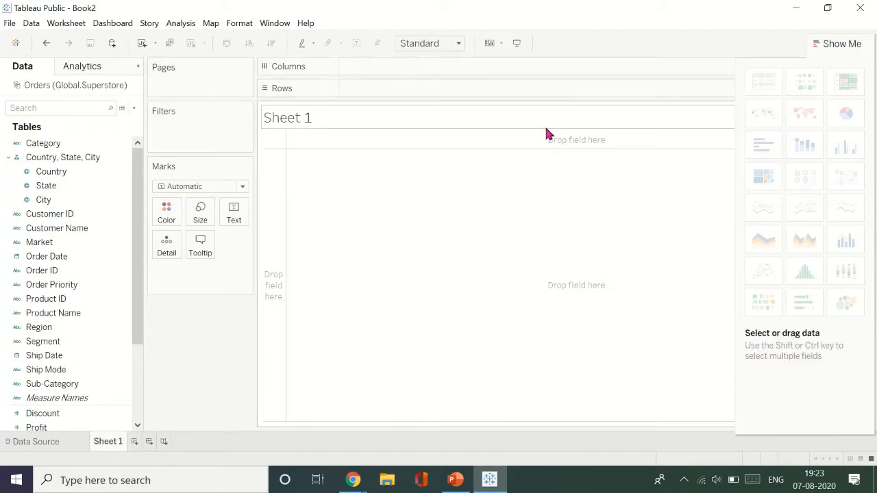
drag(94, 341, 75, 290)
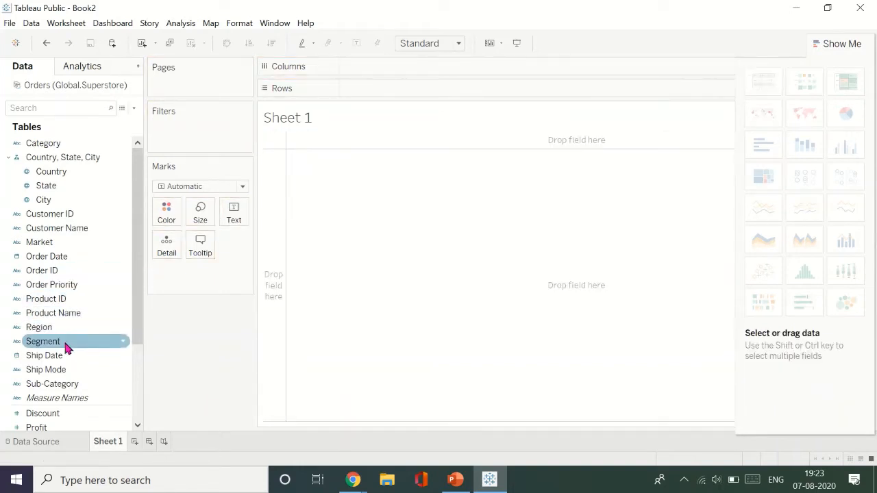
drag(64, 383, 411, 90)
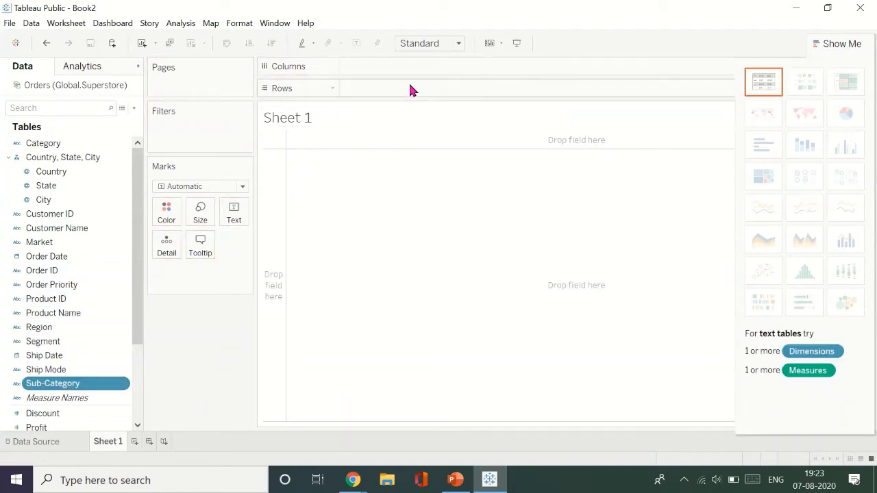
drag(83, 387, 436, 98)
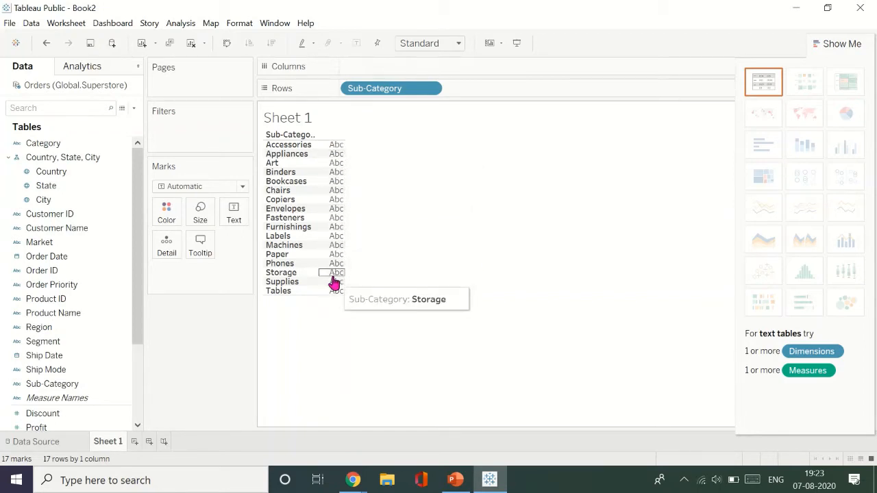
- Show summed Profit as text for each sub-category, removing the duplicate Profit field from the marks
scroll(65, 385, down, 3)
scroll(72, 362, up, 1)
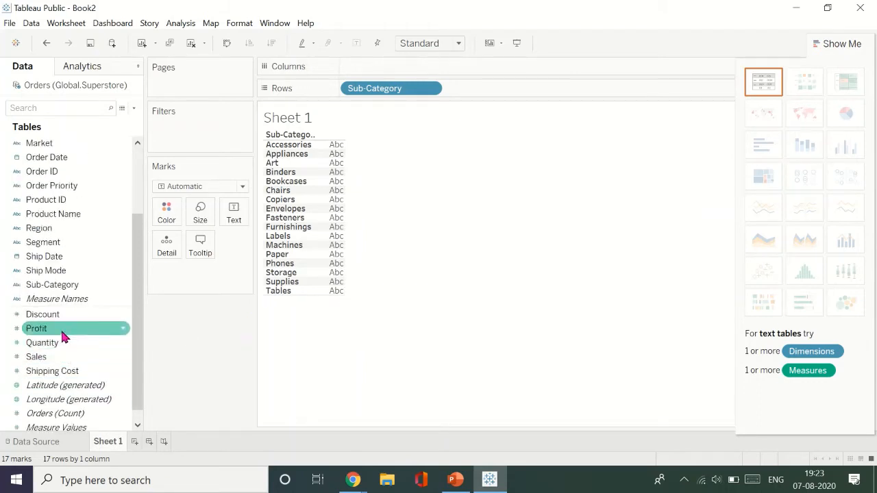
drag(64, 332, 202, 276)
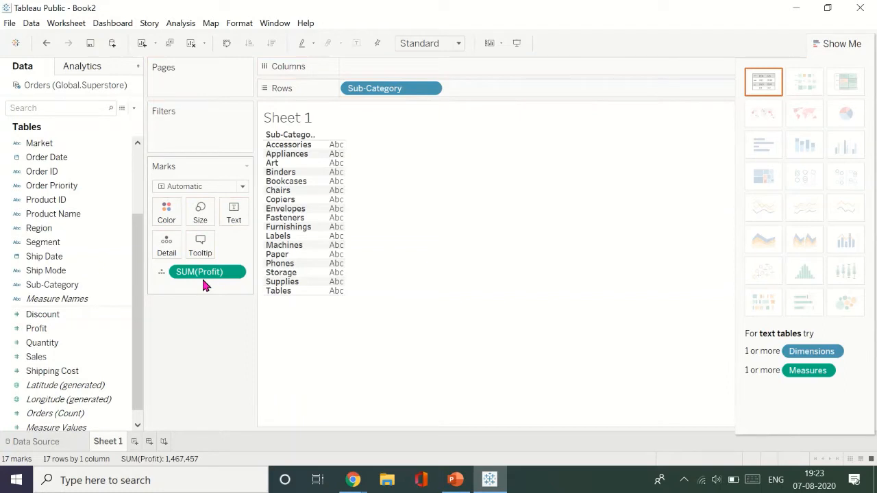
drag(201, 276, 343, 157)
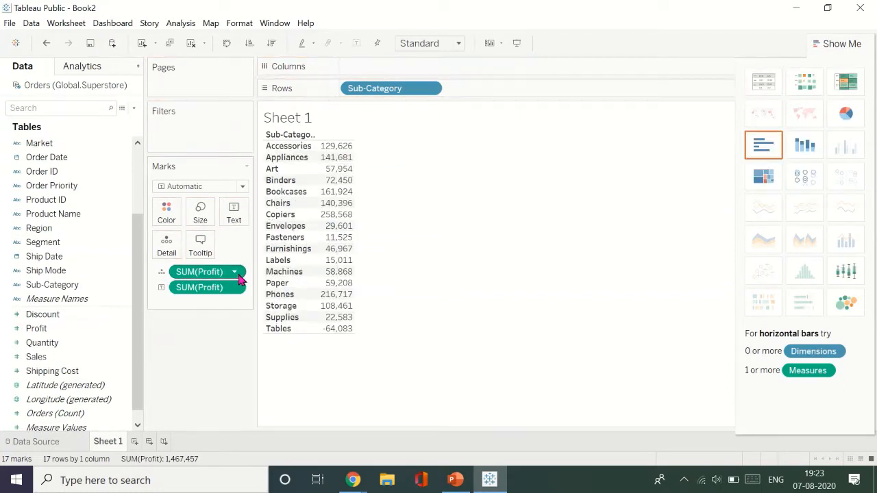
drag(215, 273, 198, 363)
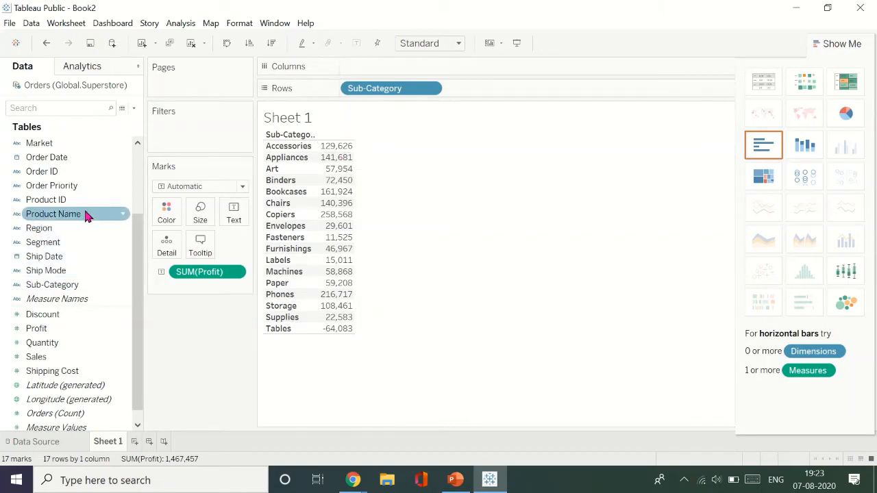
- Place the Segment dimension on Columns to split the profit table, and hide the chart suggestions
drag(96, 252, 420, 61)
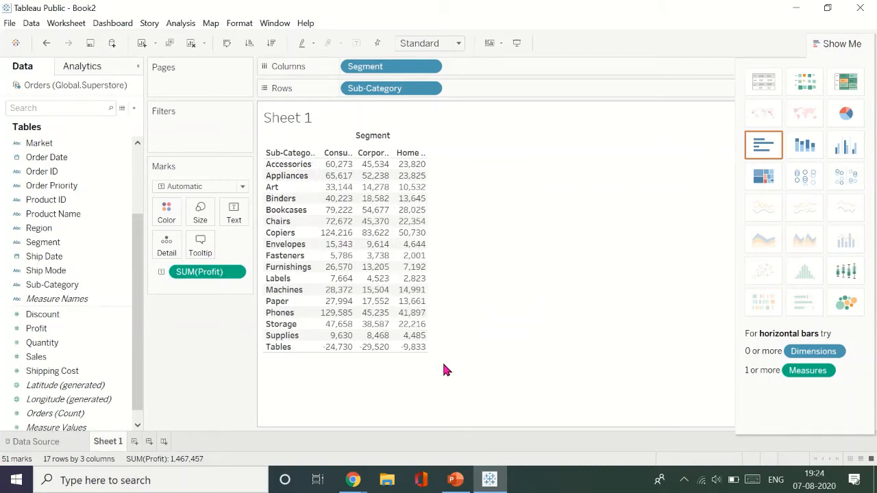
click(831, 43)
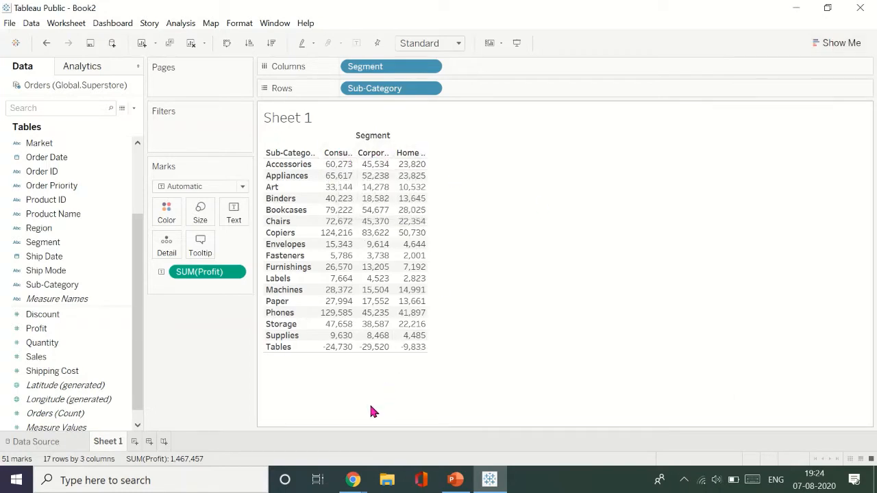
- Resize the profit table's cells, widening the columns to fit the full segment headers and keeping the rows compact
key(ctrl+Right)
key(ctrl+Down)
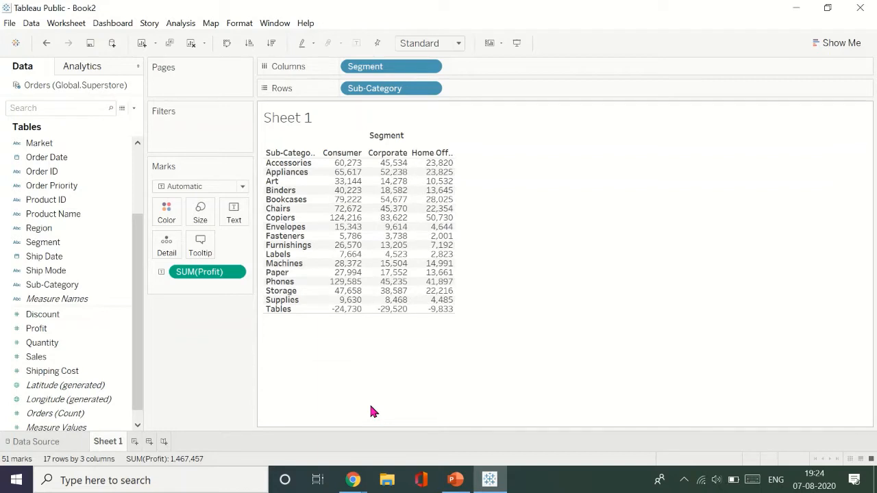
key(ctrl+Right)
key(ctrl+Right)
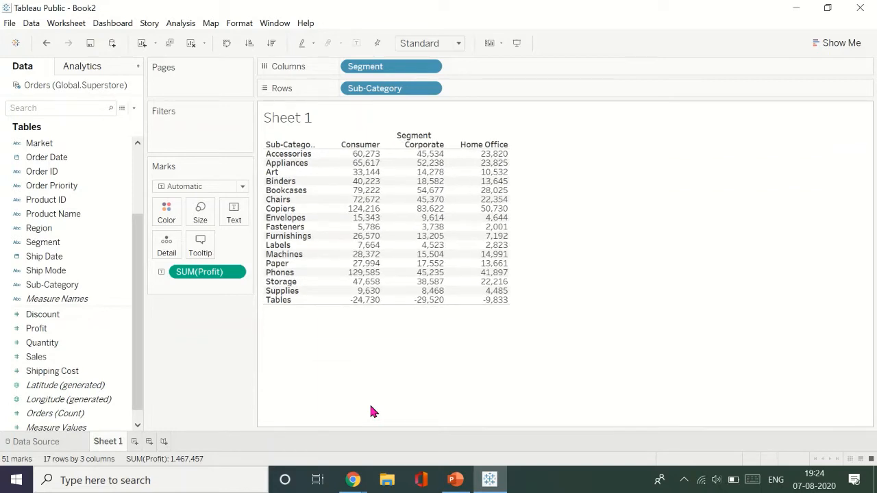
key(ctrl+Up)
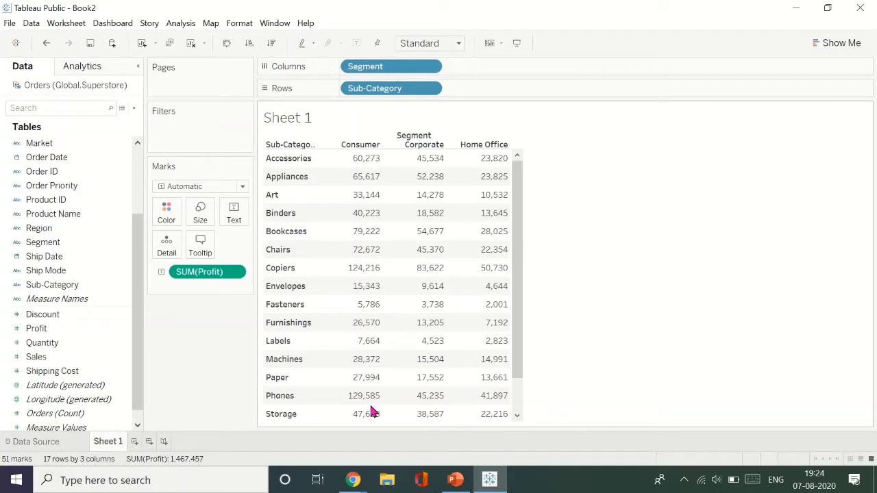
key(ctrl+Down)
key(ctrl+Right)
key(ctrl+Right)
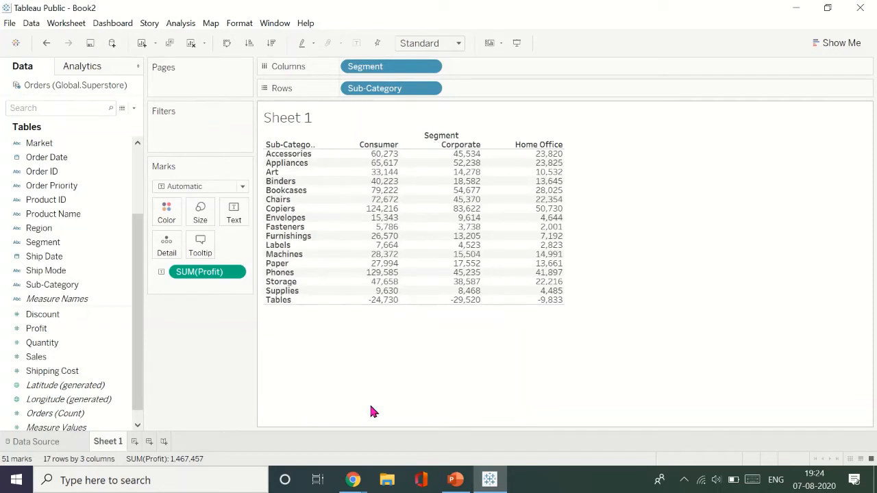
key(ctrl+Left)
key(ctrl+Left)
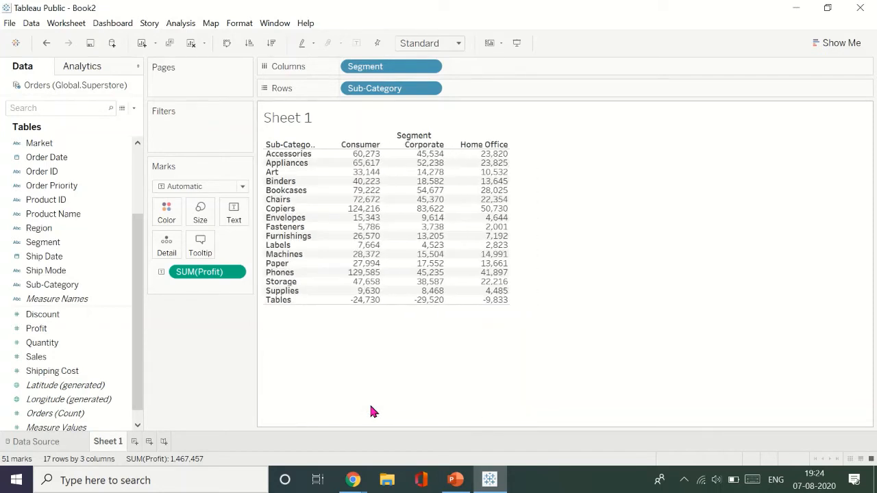
key(ctrl+Left)
key(ctrl+Right)
key(ctrl+Right)
key(ctrl+Left)
key(ctrl+Left)
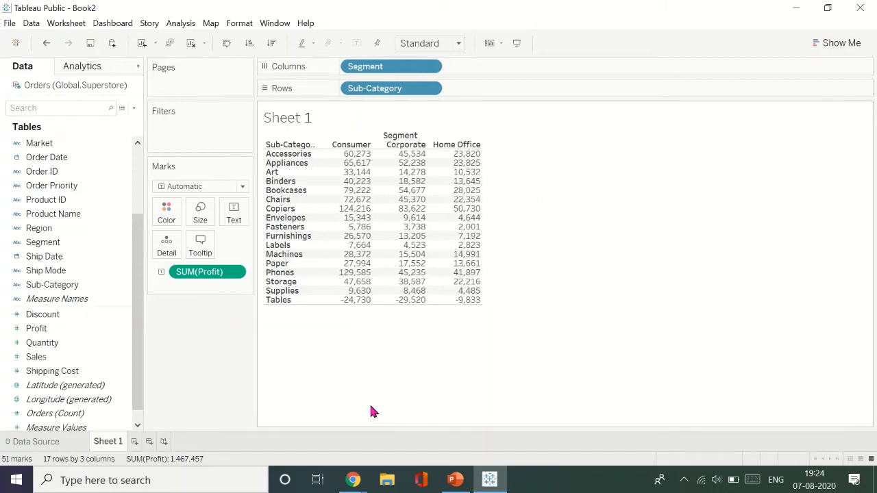
key(ctrl+Left)
key(ctrl+Right)
key(ctrl+Right)
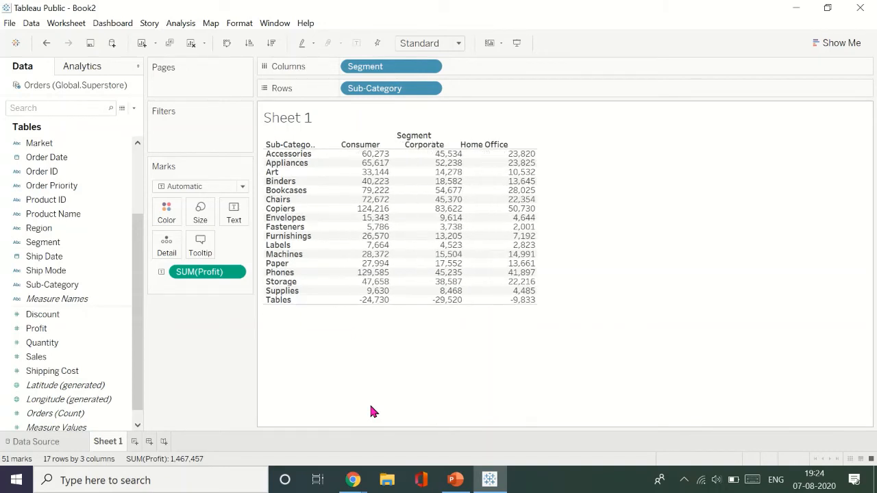
key(ctrl+Right)
key(ctrl+Right)
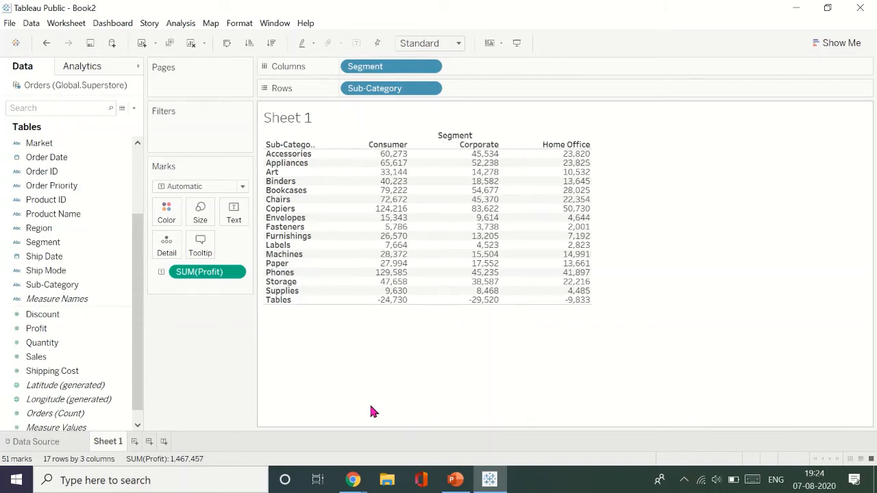
- Sort the sub-categories alphabetically in ascending order and narrow the table's columns slightly
click(309, 145)
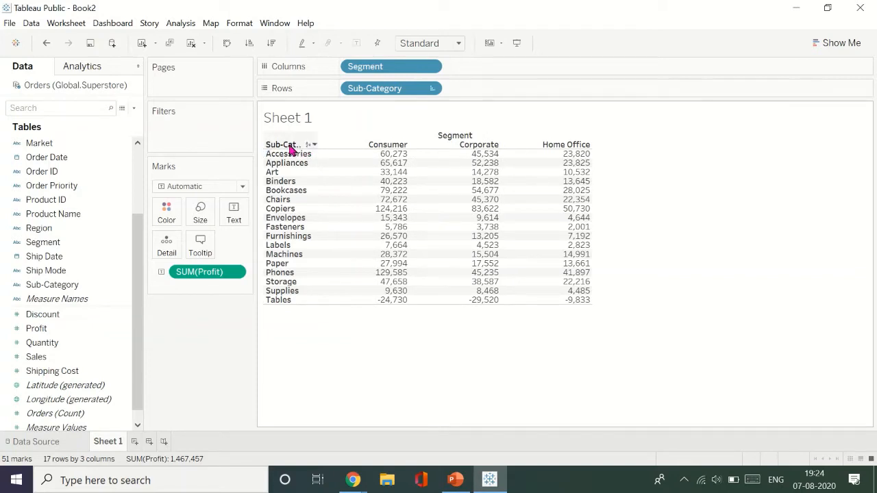
key(ctrl+Right)
key(ctrl+Left)
key(ctrl+Left)
key(ctrl+Left)
key(ctrl+Left)
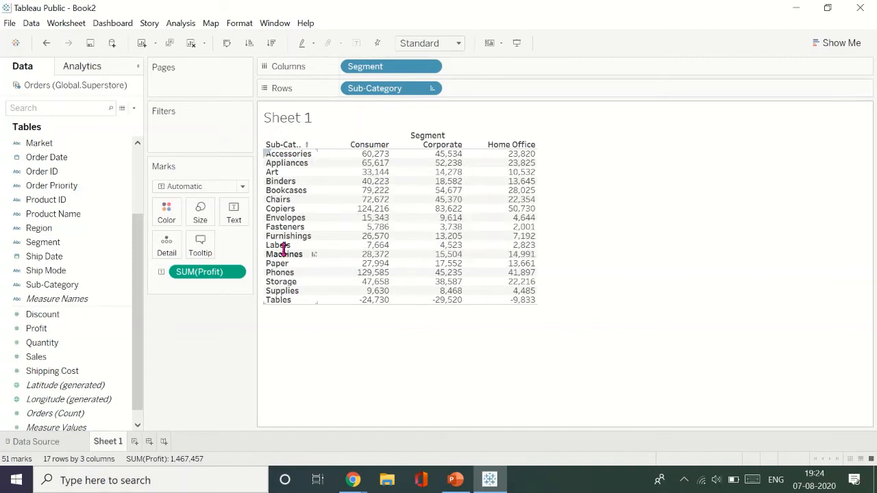
- Try the profit table as a pie chart, a heat map and stacked bars from the chart suggestions, undoing each one
mouse_move(434, 208)
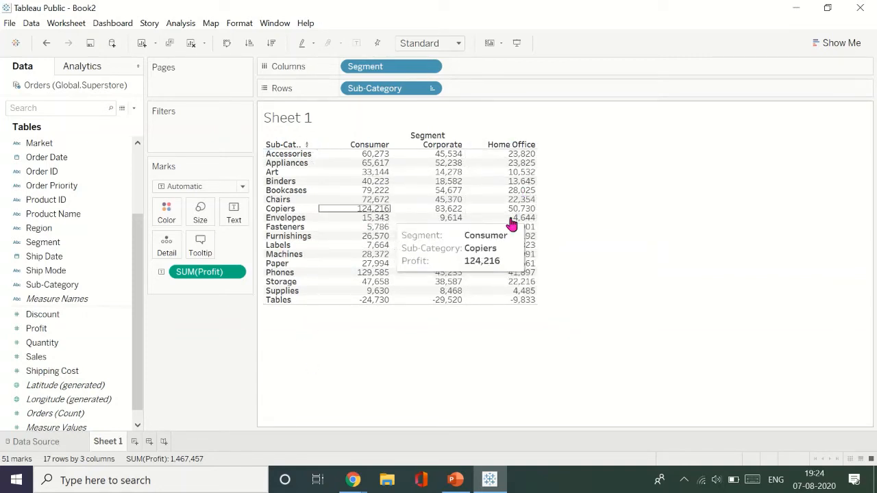
click(833, 40)
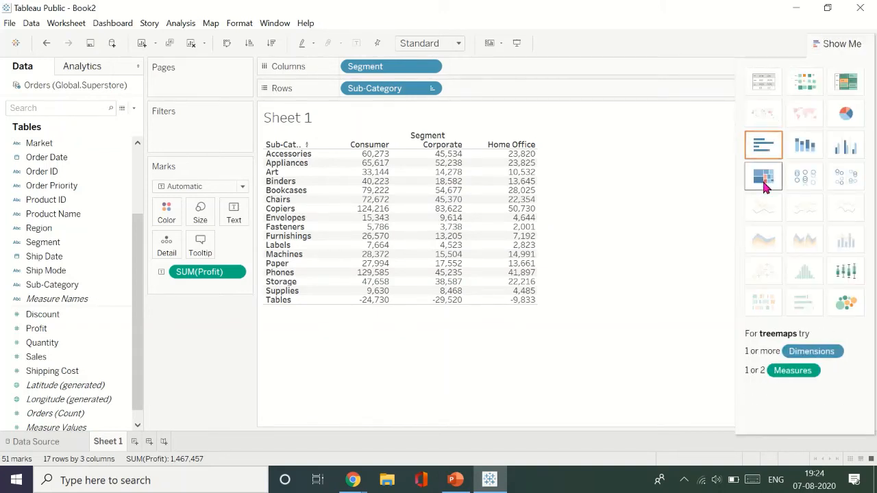
click(846, 117)
key(ctrl+z)
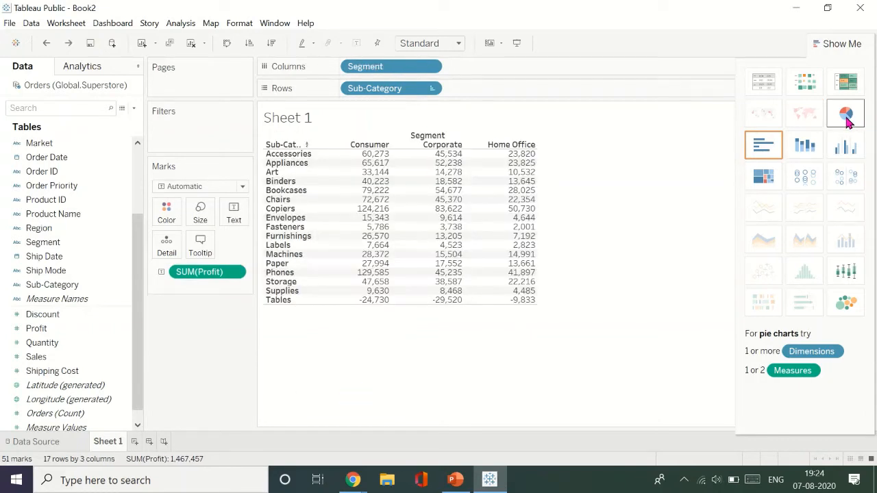
click(811, 89)
key(ctrl+z)
click(797, 147)
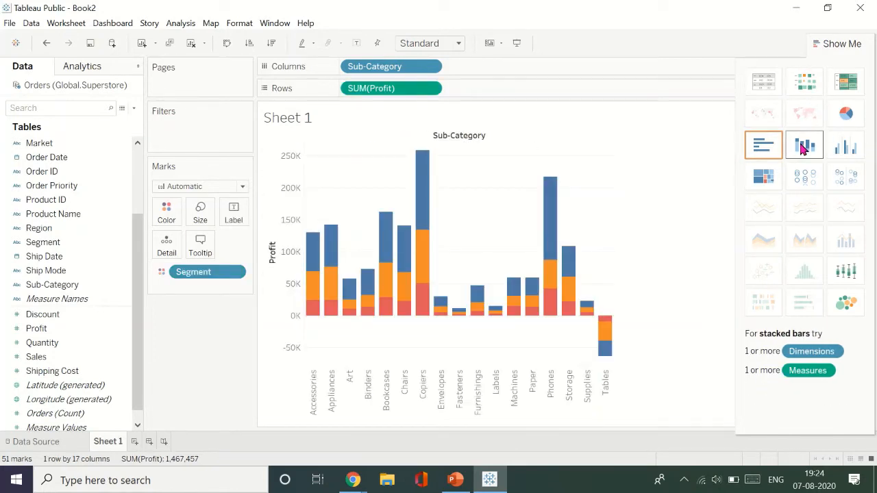
key(ctrl+z)
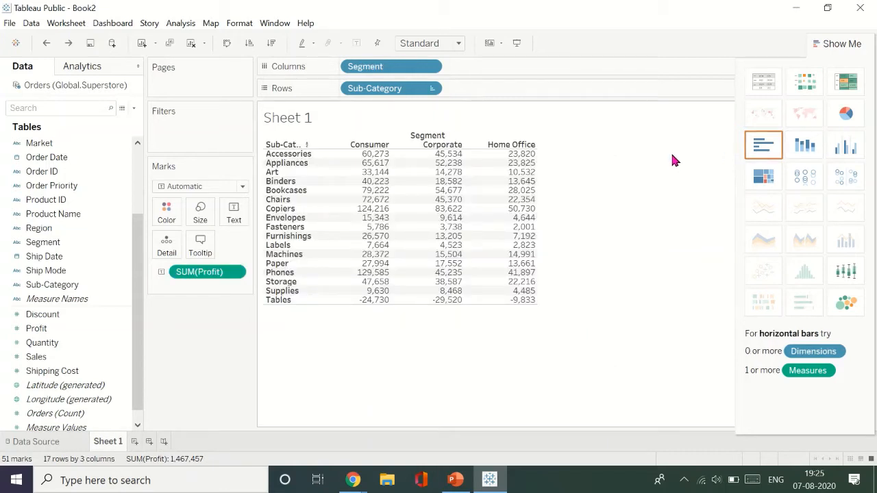
- Hide the chart suggestions and color the profit table's values by the Profit measure
click(835, 46)
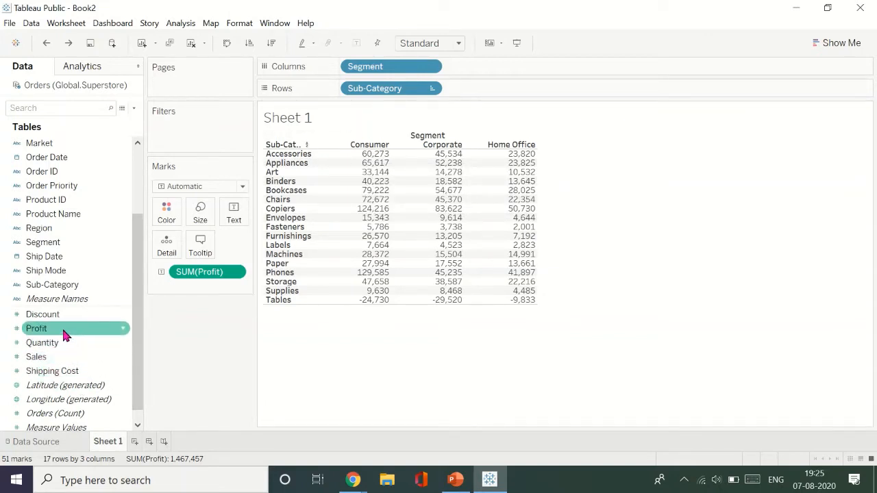
drag(63, 328, 166, 218)
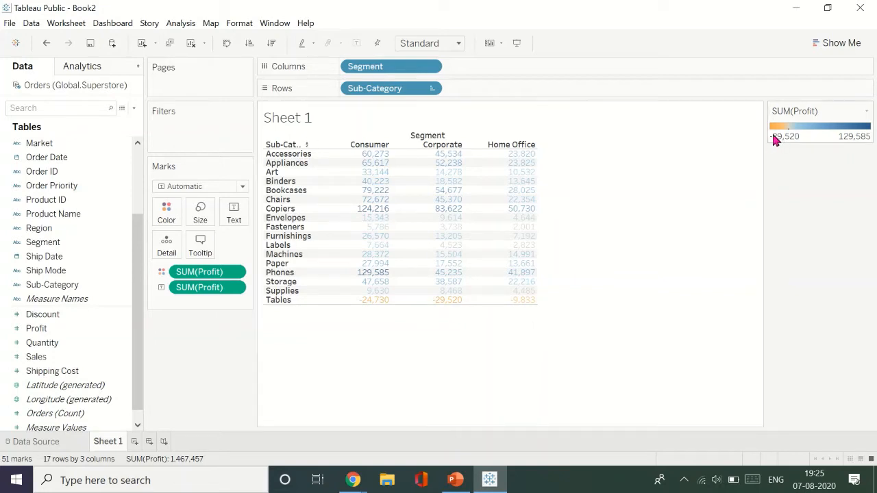
click(867, 112)
click(869, 113)
click(869, 113)
click(811, 215)
click(866, 113)
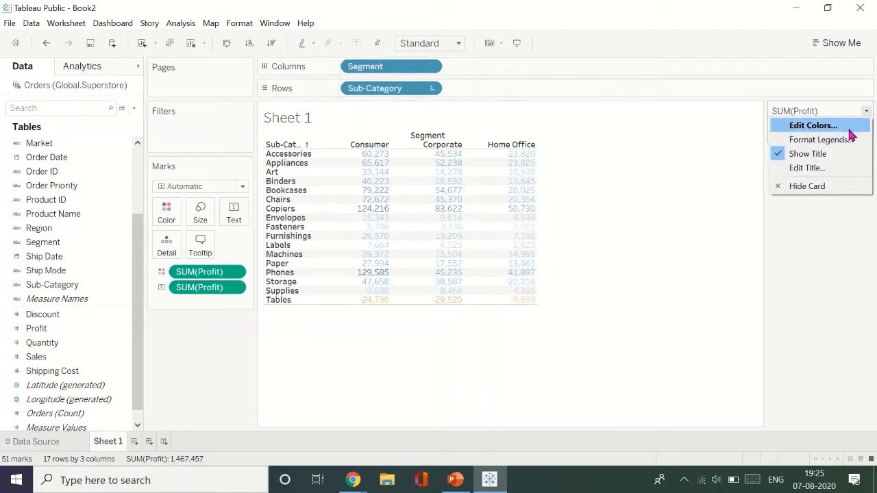
click(847, 128)
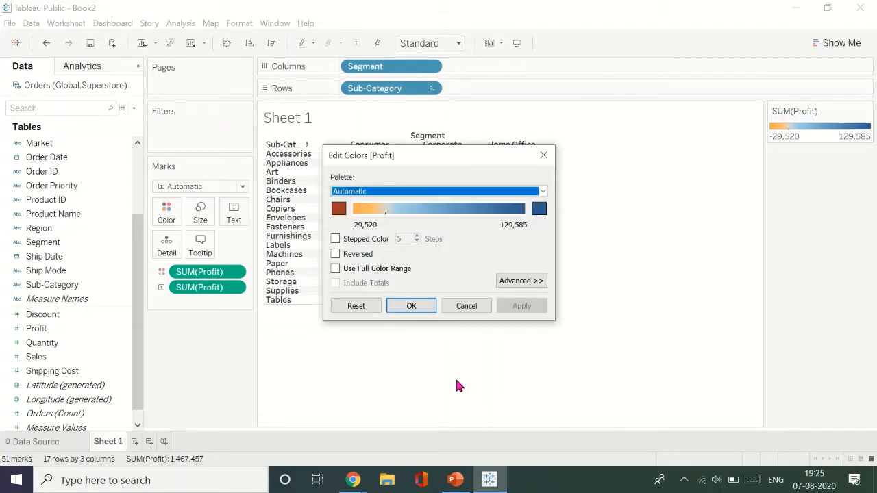
click(467, 309)
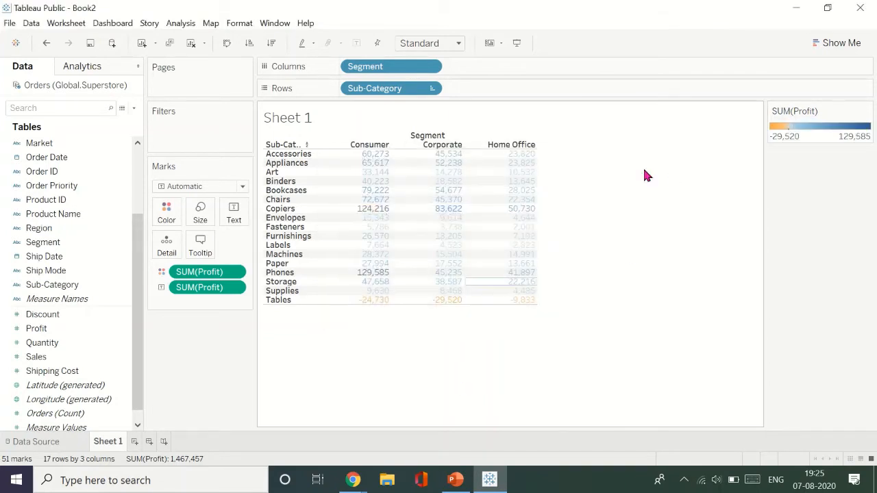
click(866, 114)
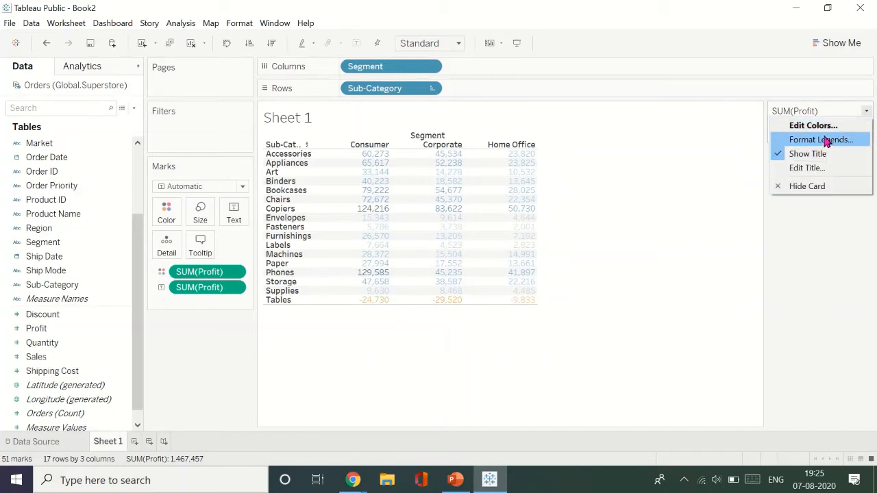
click(638, 191)
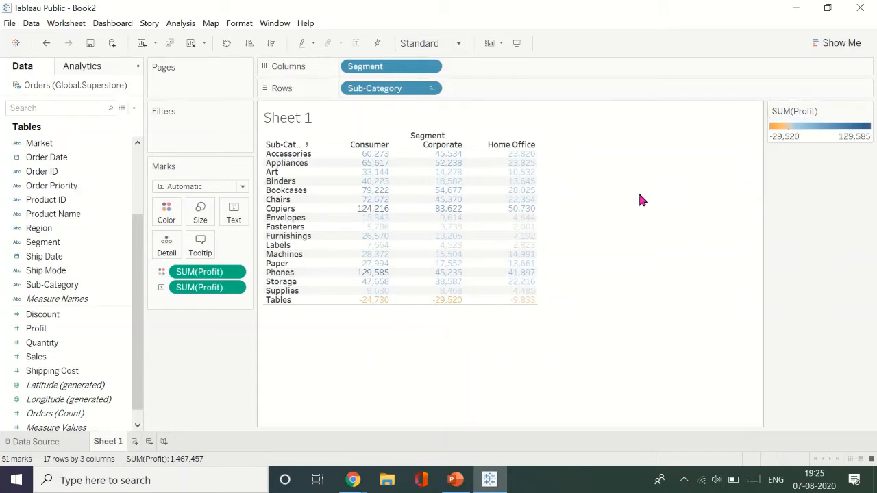
- Edit the profit mark colors, trying the Temperature Diverging palette before choosing Green-Blue Diverging
click(175, 223)
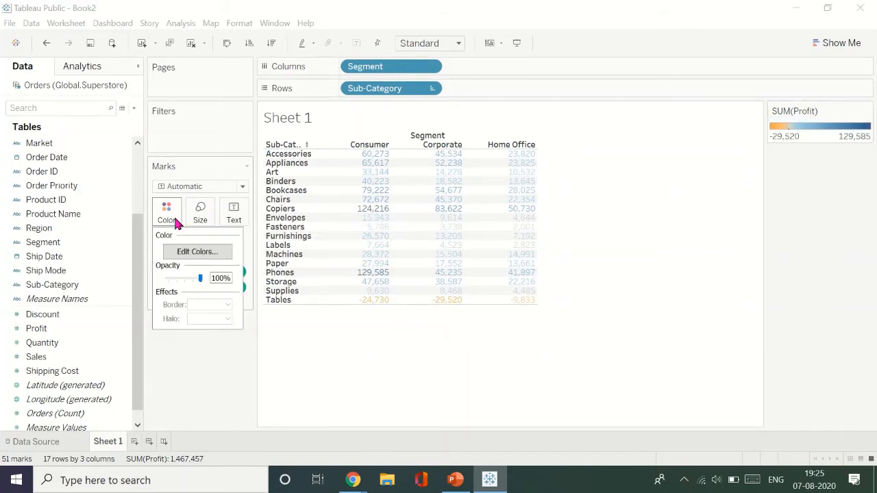
click(188, 258)
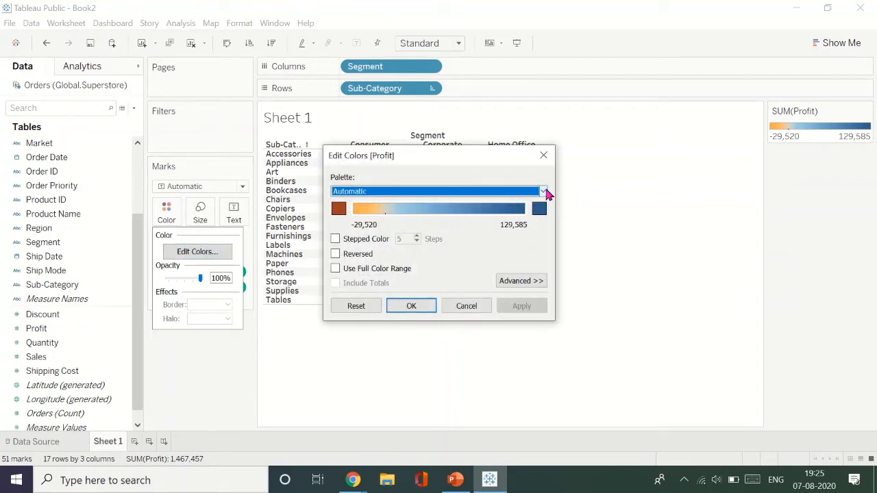
click(543, 192)
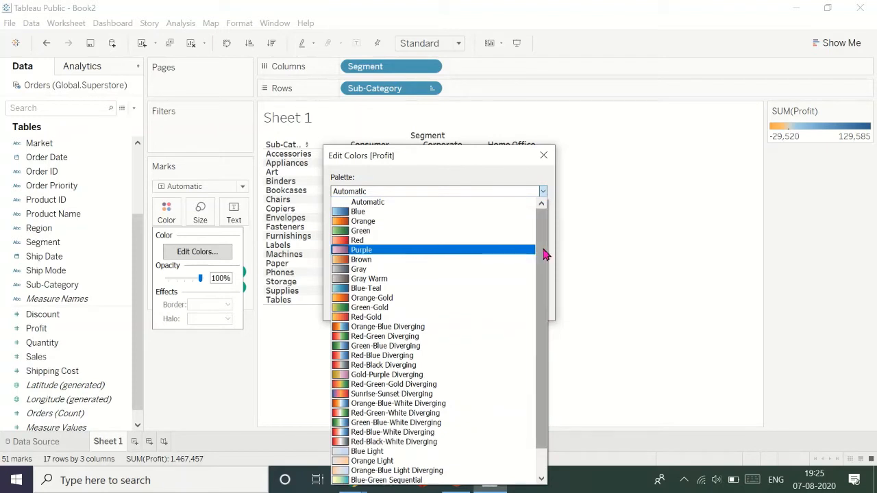
scroll(544, 332, down, 1)
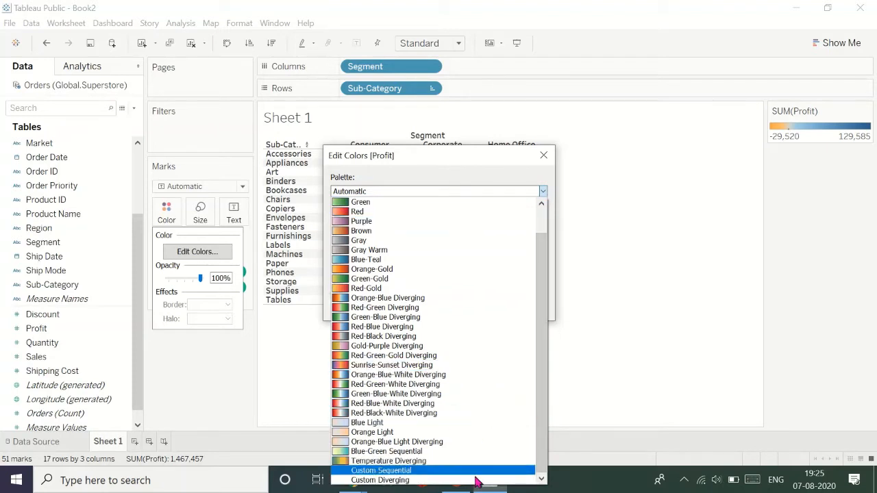
click(478, 461)
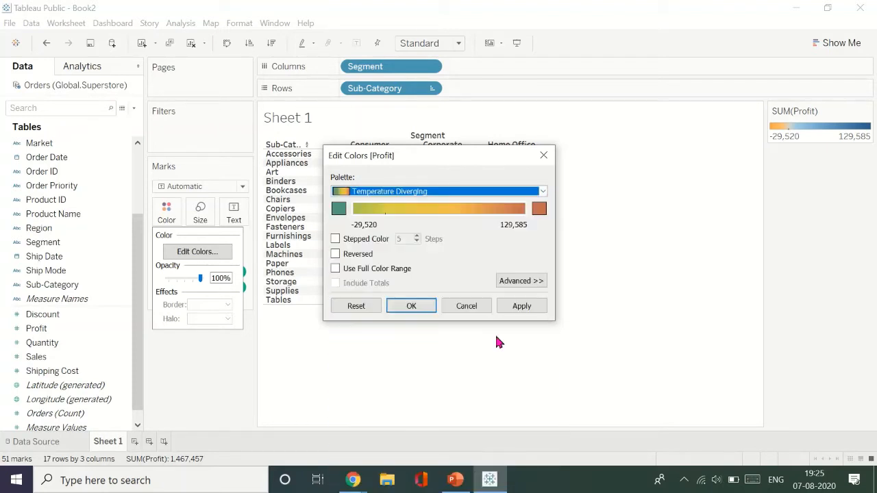
click(541, 192)
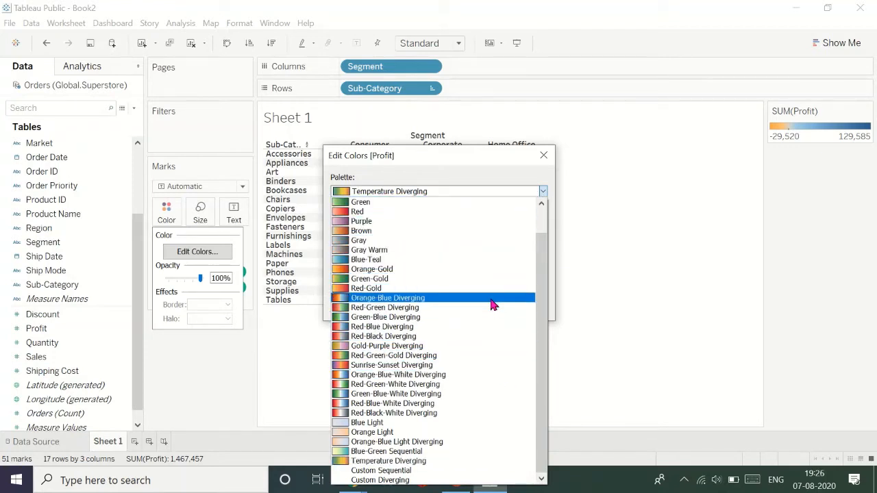
click(461, 319)
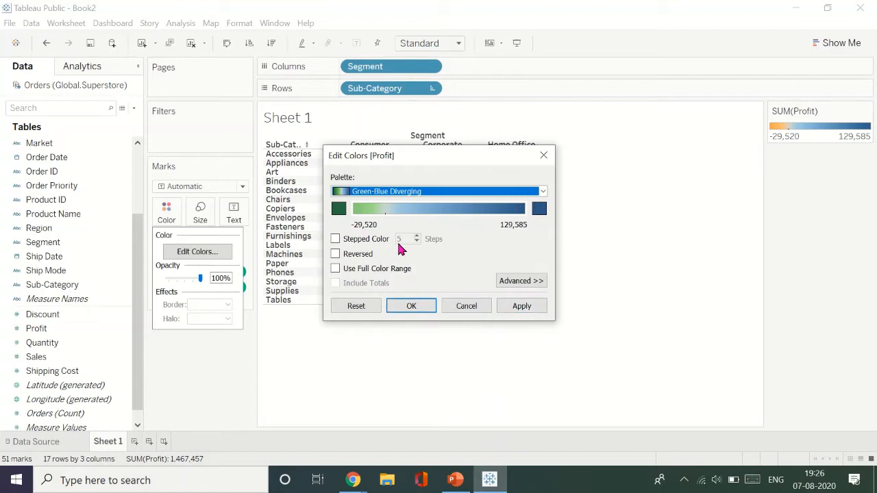
- Try stepped profit colors with 10 and 15 steps, return to a continuous gradient, and toggle the full color range on and off
click(335, 239)
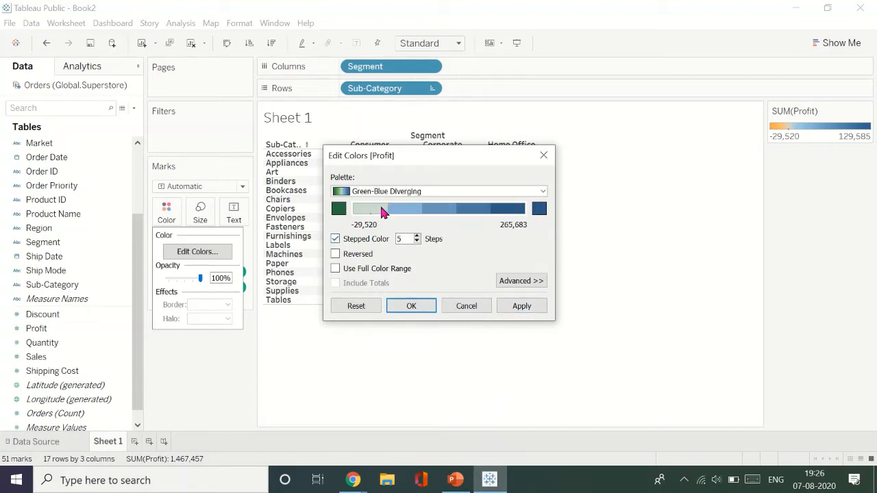
double_click(399, 239)
text(10)
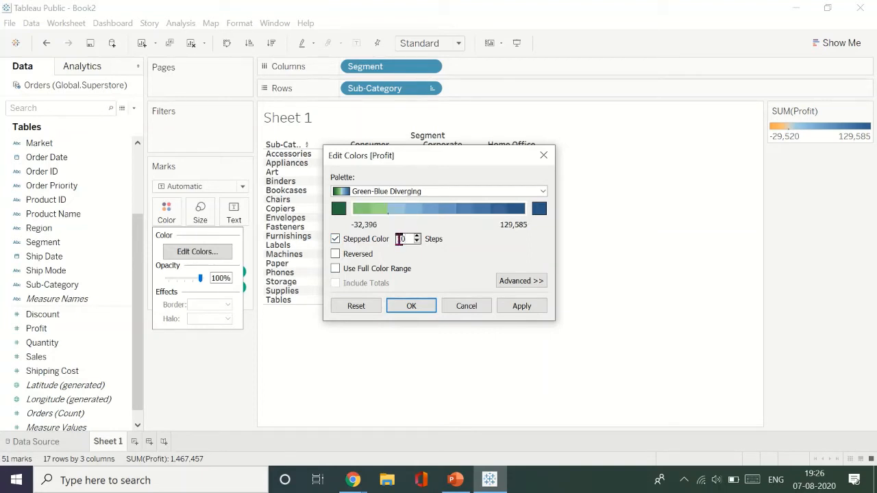
text(5)
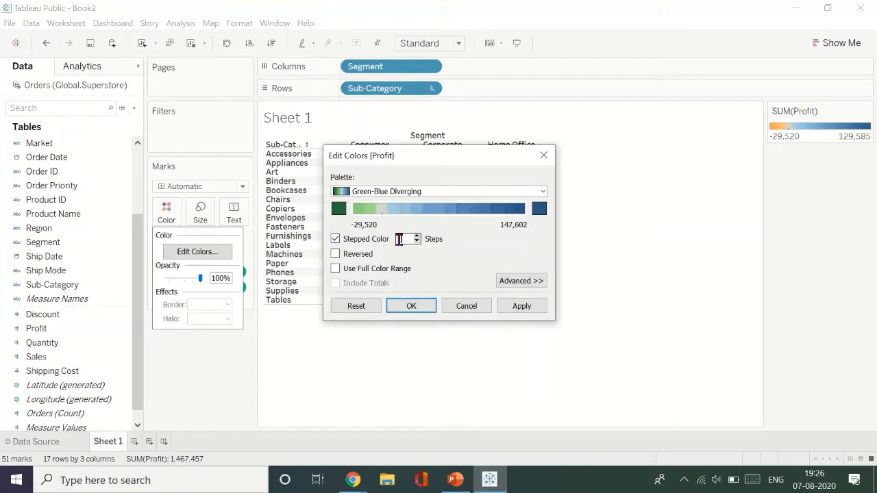
click(336, 239)
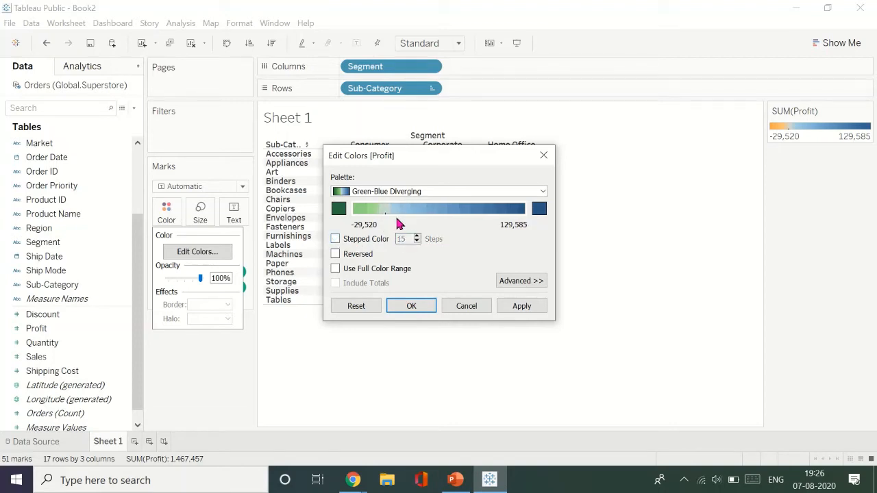
click(368, 269)
click(368, 269)
- Set the profit color range's start value to 0 in the advanced color options and apply the color changes
click(510, 283)
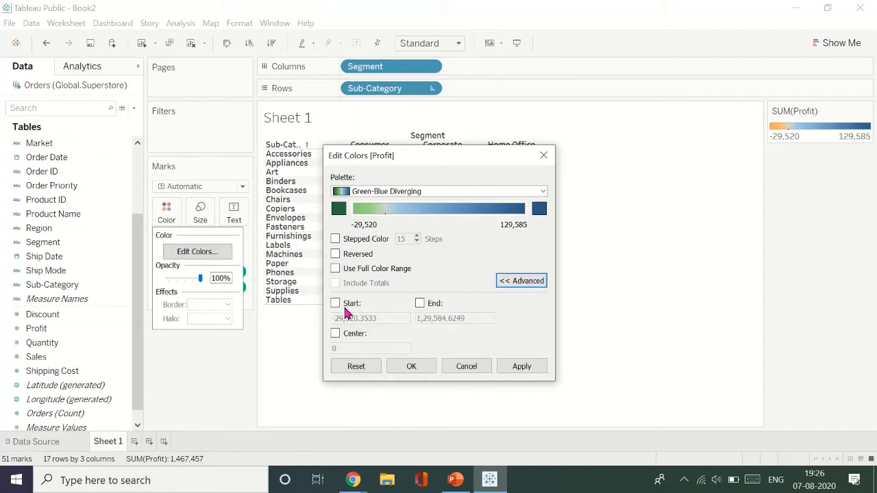
drag(445, 154, 622, 110)
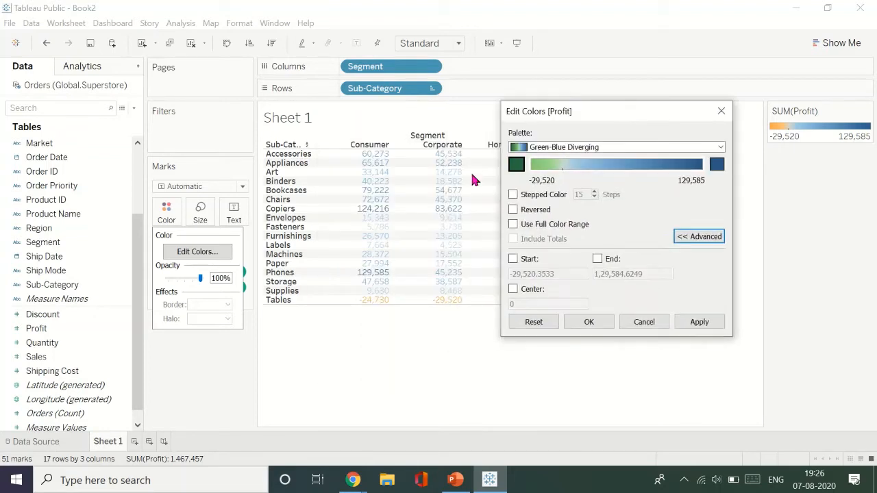
click(513, 259)
drag(566, 273, 442, 284)
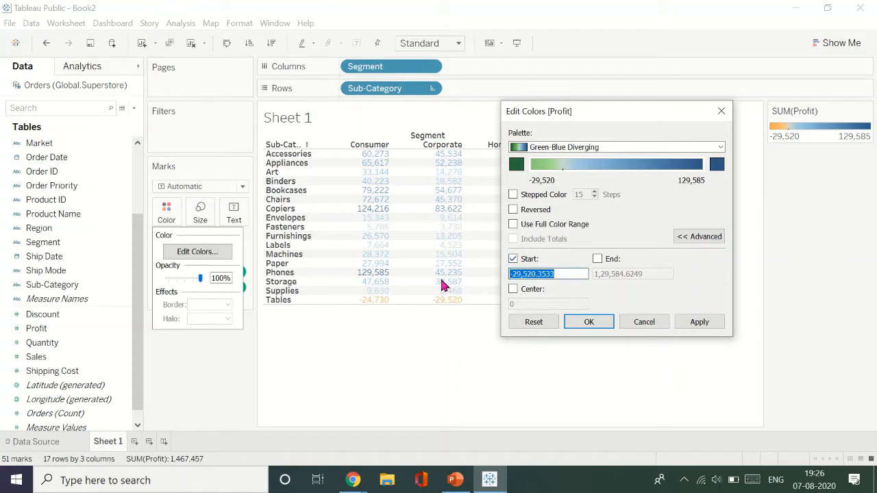
text(0)
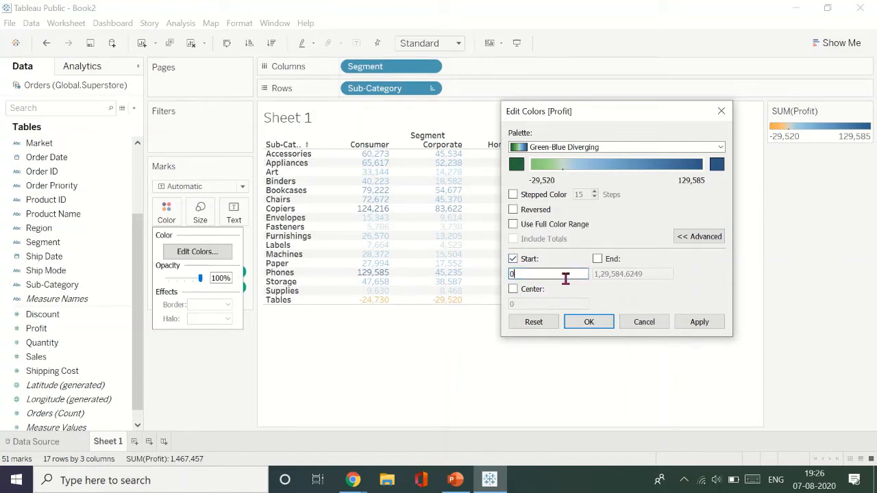
click(585, 284)
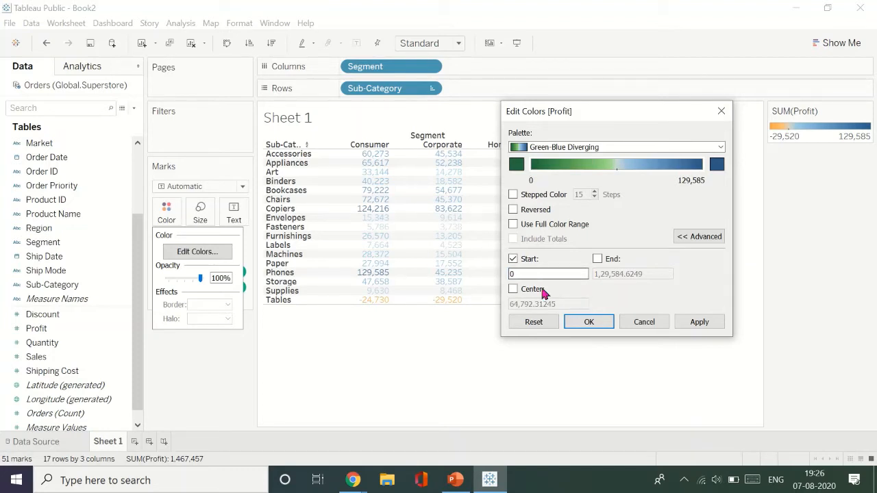
drag(652, 115, 723, 121)
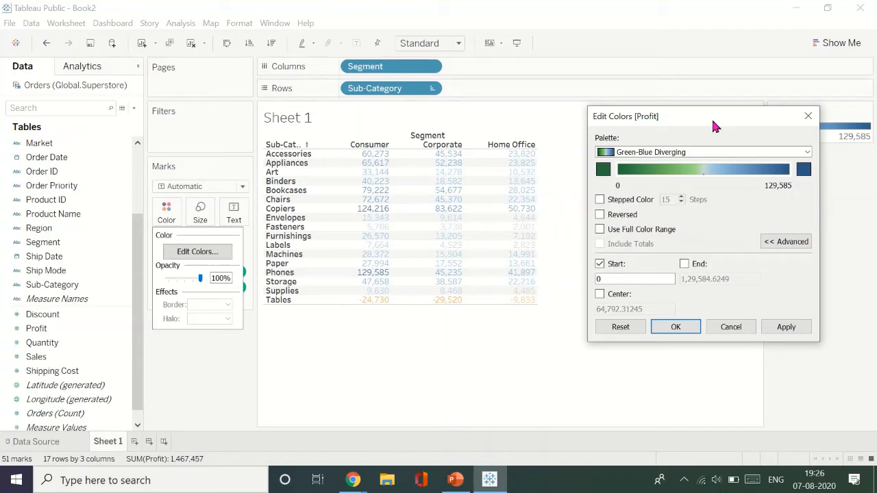
drag(712, 125, 698, 120)
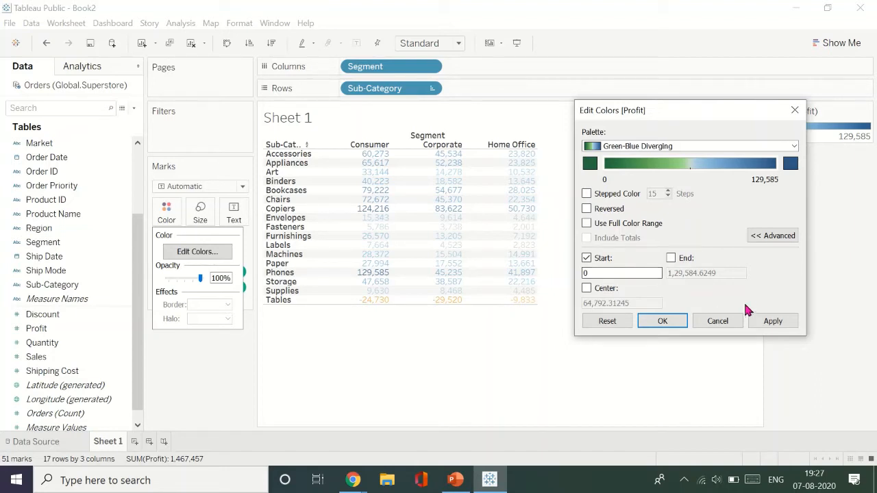
click(772, 324)
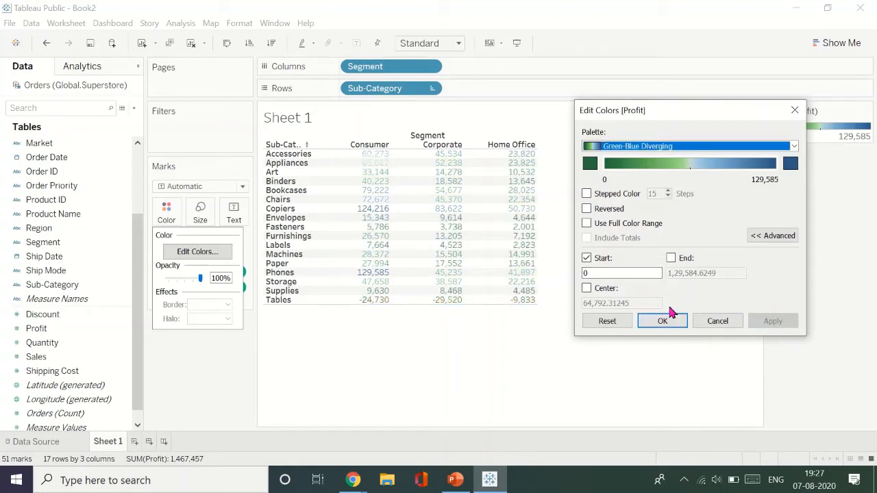
click(662, 322)
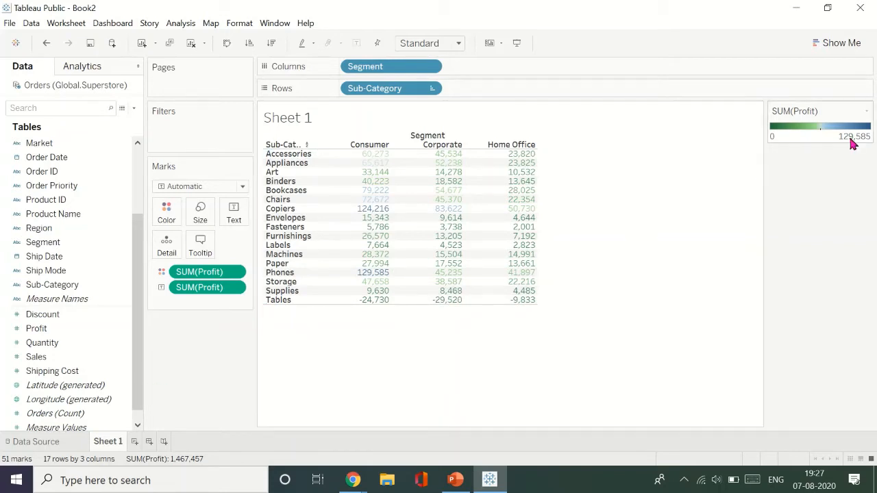
- Change the profit color palette to Orange-Blue Diverging
click(163, 219)
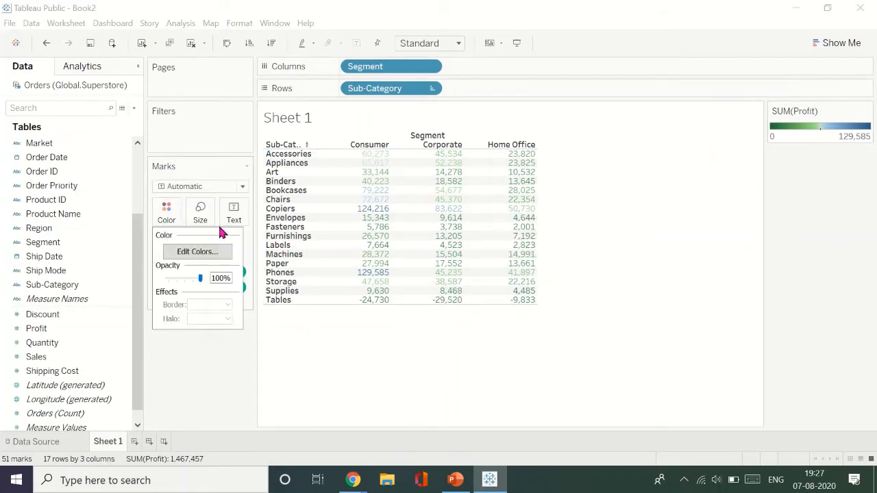
click(218, 251)
click(541, 160)
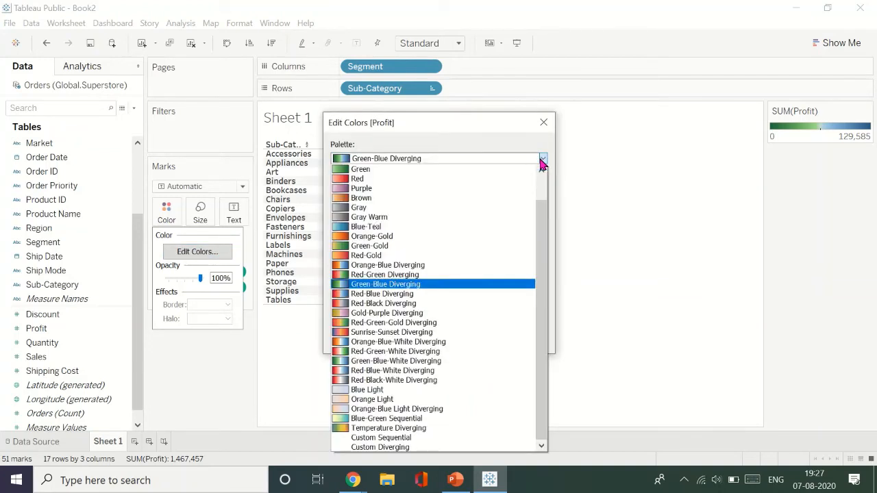
click(460, 271)
click(416, 335)
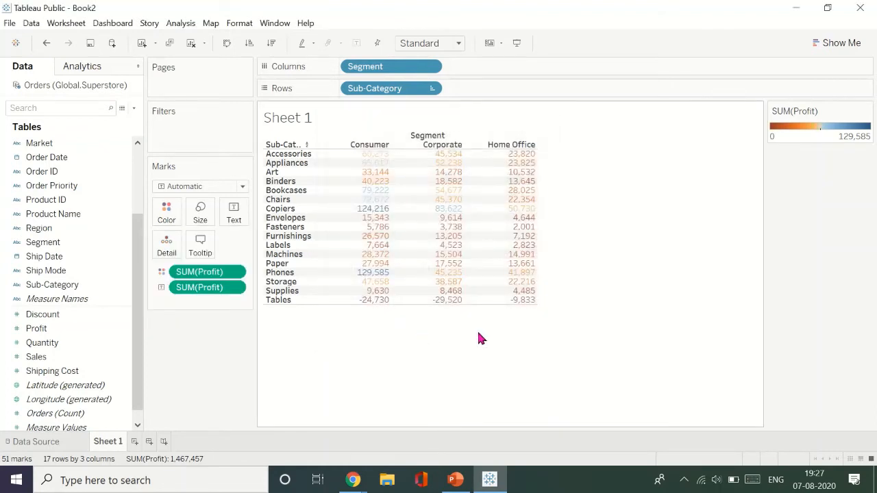
- Add row grand totals and column grand totals to the profit table
mouse_move(377, 301)
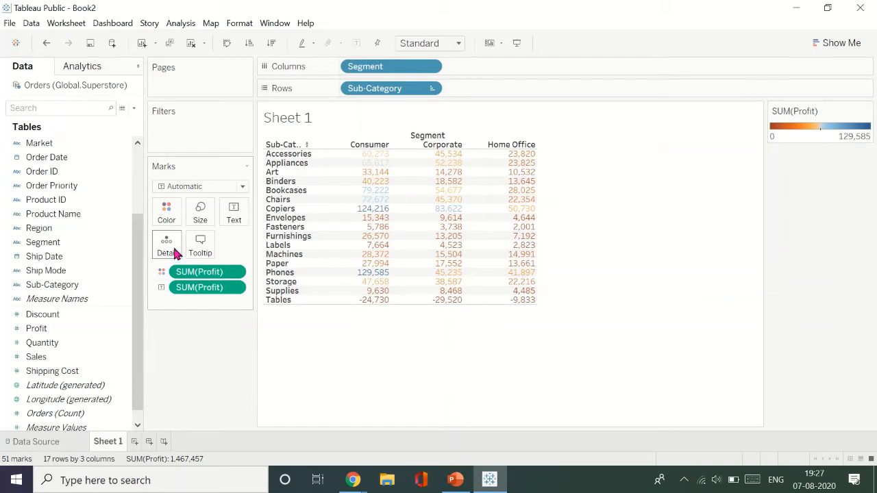
click(211, 25)
mouse_move(239, 25)
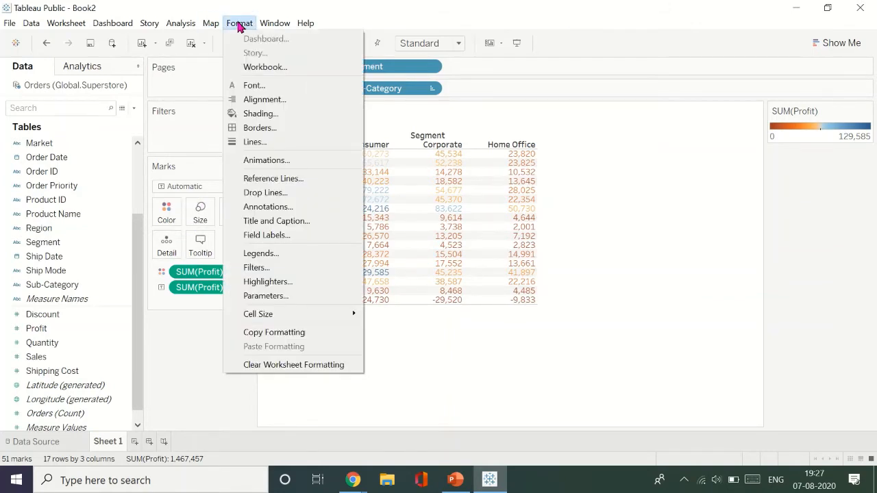
mouse_move(197, 26)
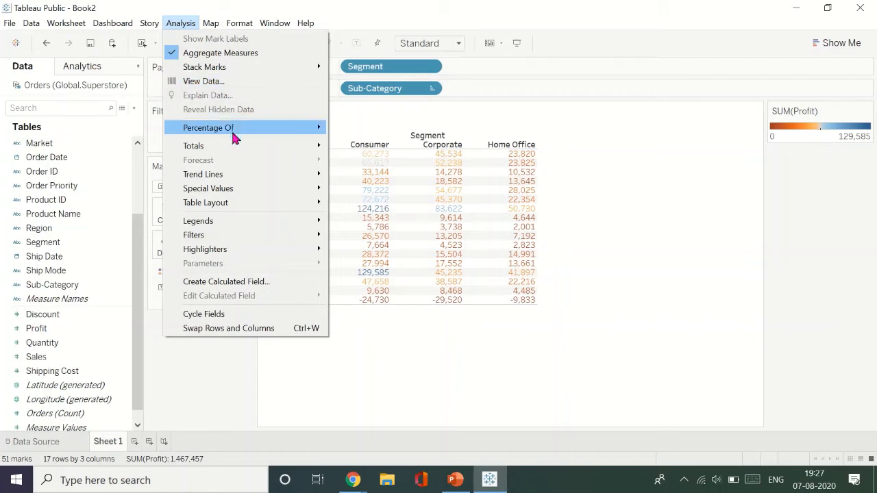
mouse_move(233, 152)
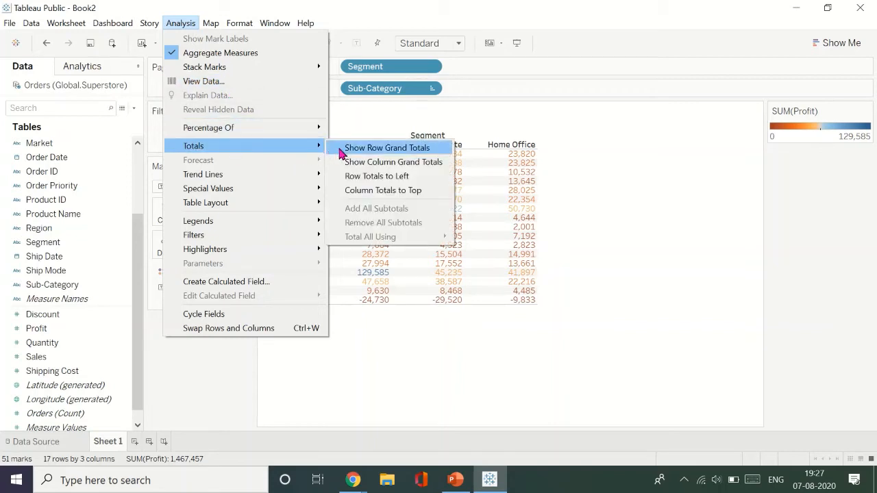
click(342, 152)
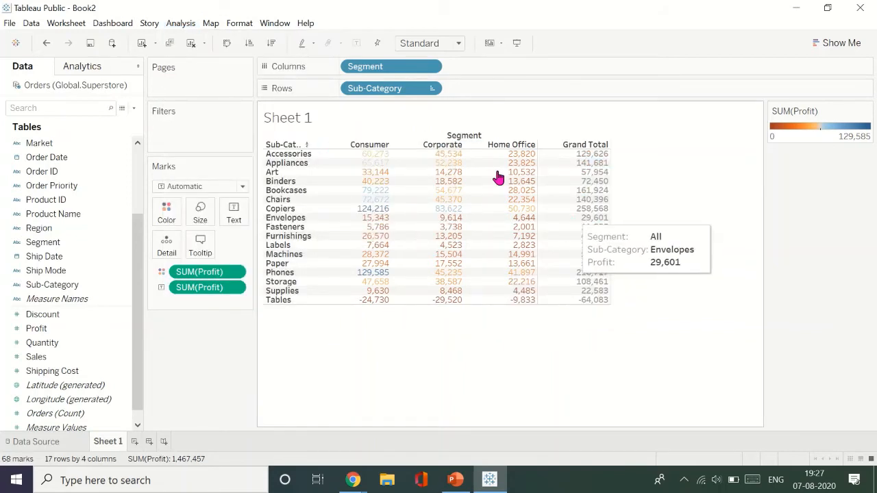
click(172, 22)
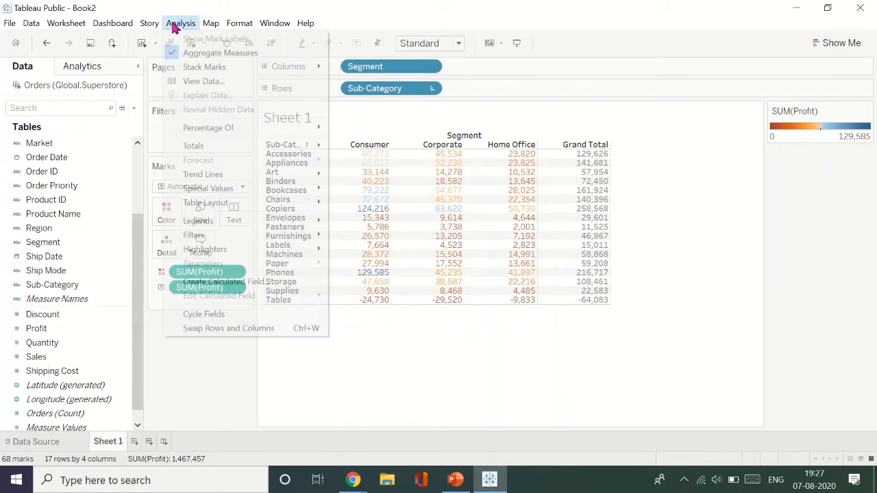
mouse_move(319, 148)
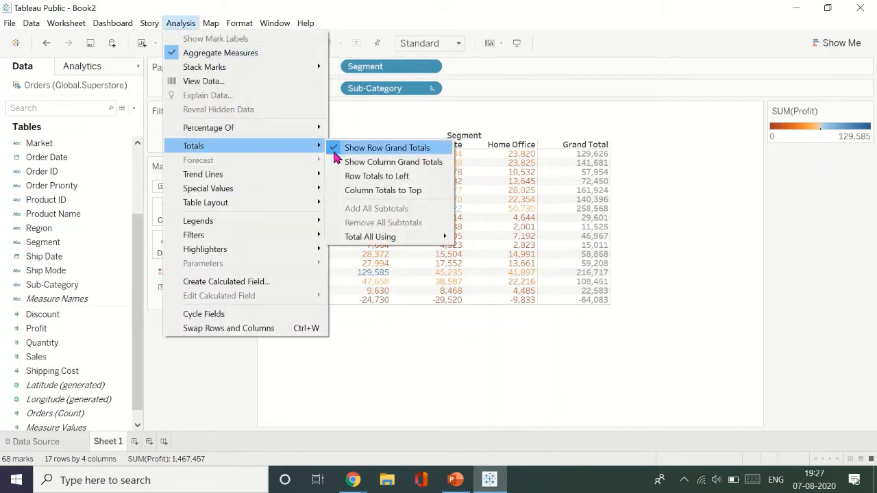
click(346, 162)
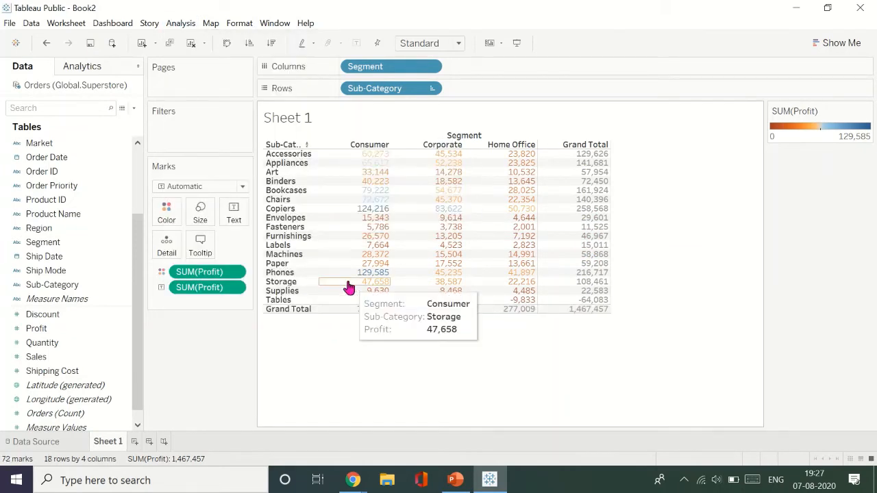
- Set all totals in the table to be computed using Automatic
click(181, 22)
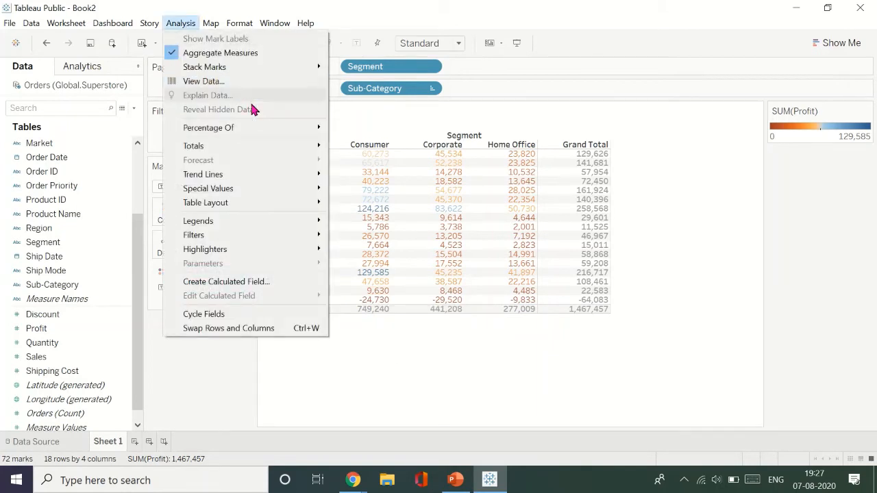
mouse_move(279, 149)
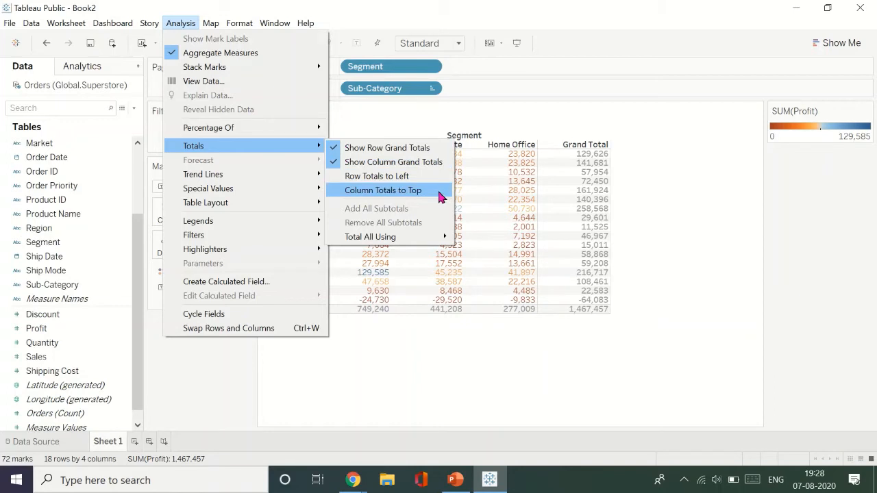
mouse_move(438, 240)
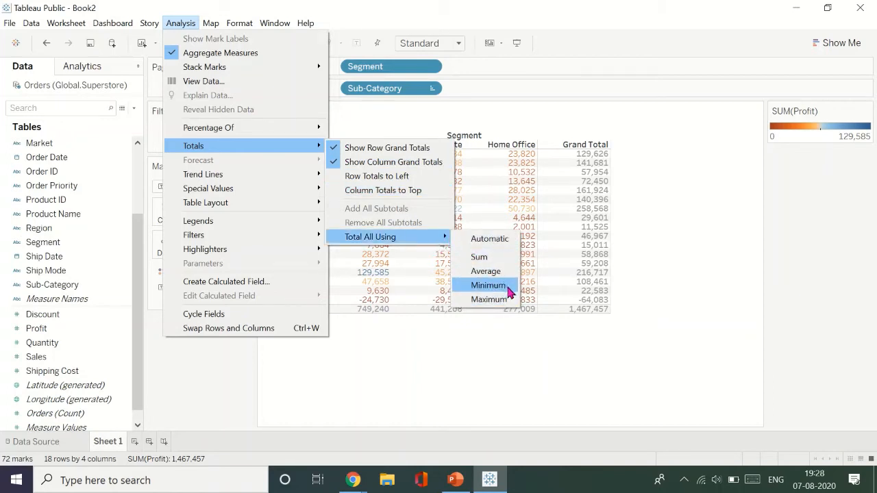
click(498, 239)
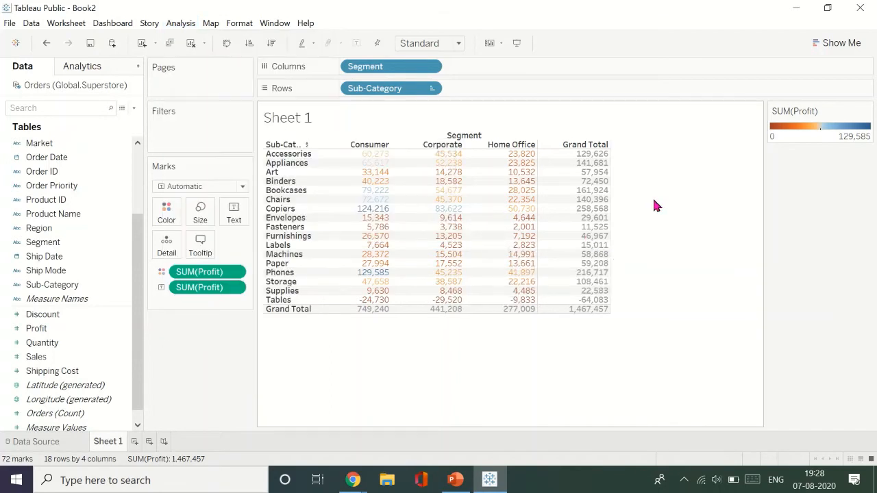
- Try showing the profit values as a percentage of the whole table and as a percentage of each column
click(183, 24)
mouse_move(267, 175)
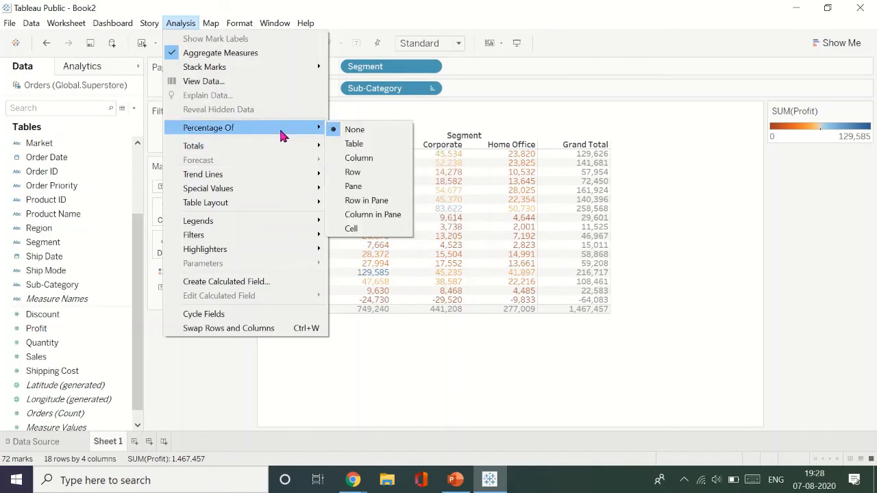
click(376, 145)
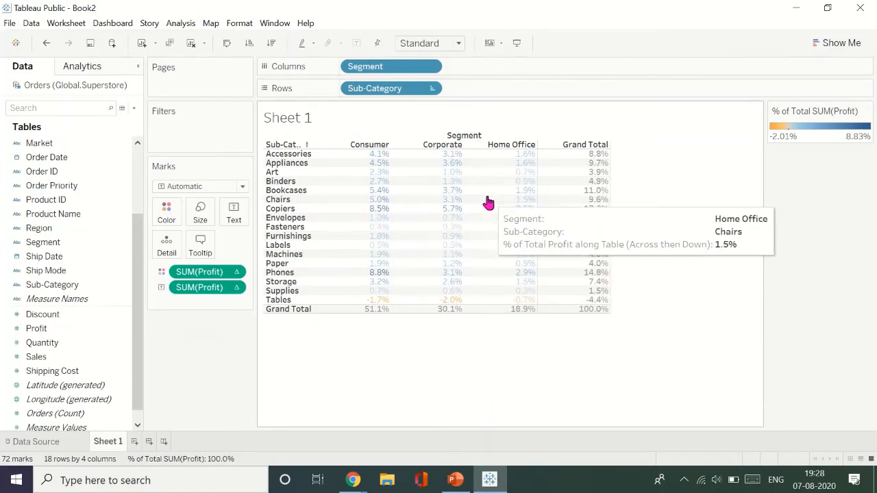
click(180, 23)
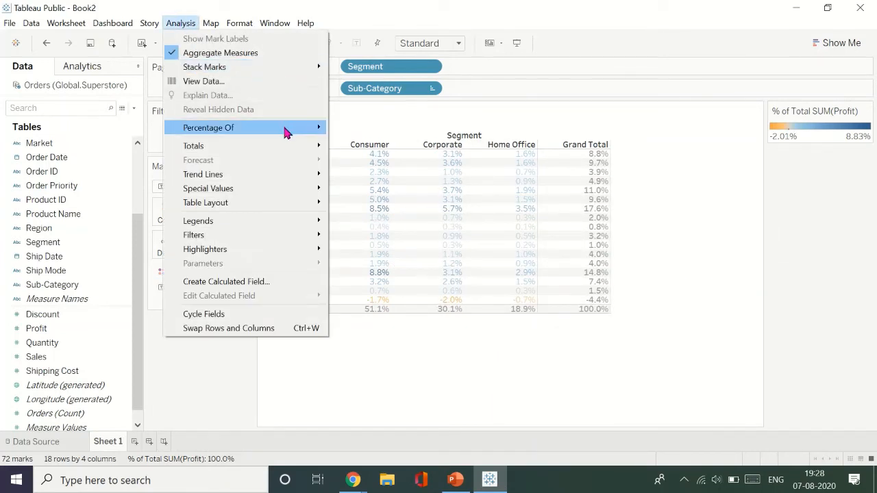
mouse_move(285, 129)
click(378, 158)
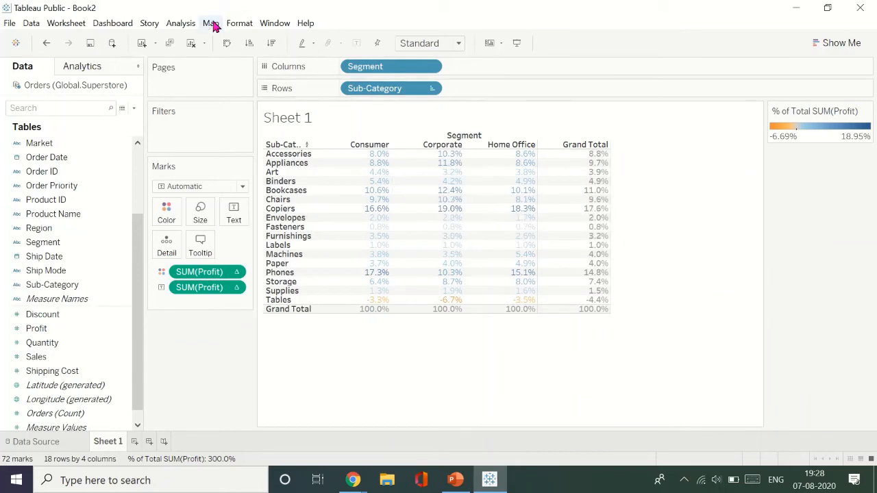
- Show the profit values as a percentage of each row and check the segment shares for Accessories
click(182, 24)
mouse_move(266, 135)
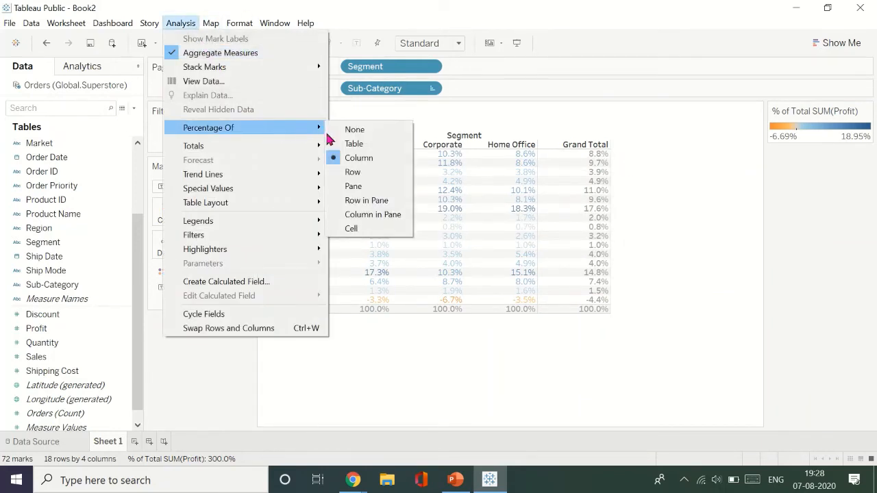
click(377, 178)
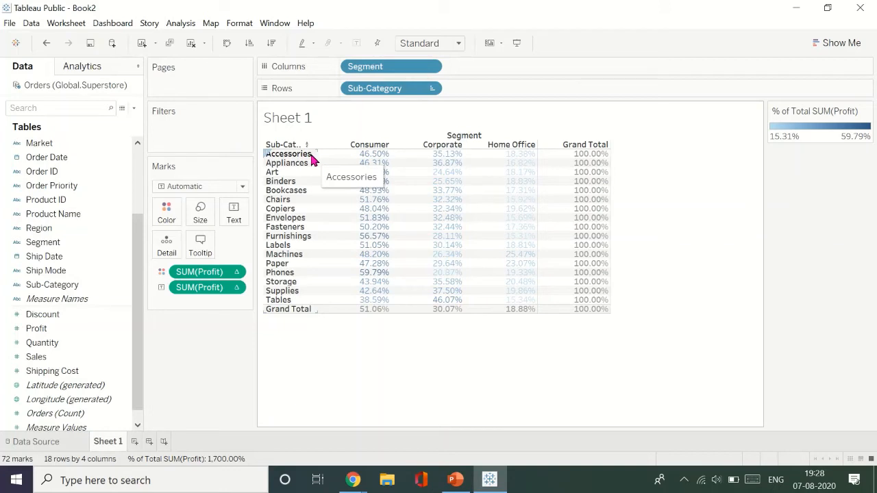
mouse_move(360, 163)
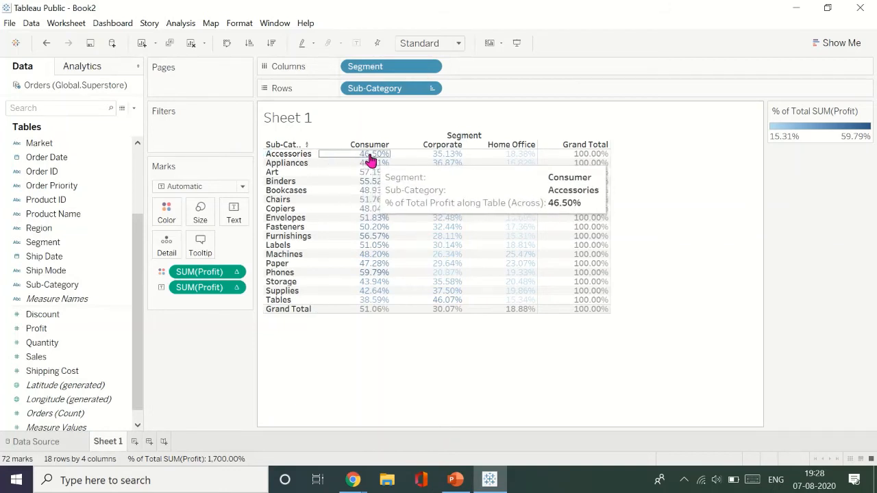
mouse_move(486, 159)
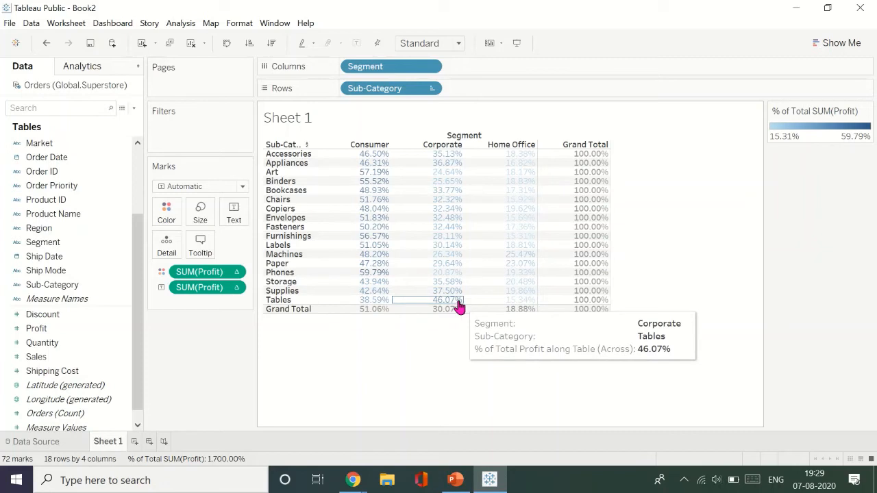
click(181, 23)
mouse_move(288, 135)
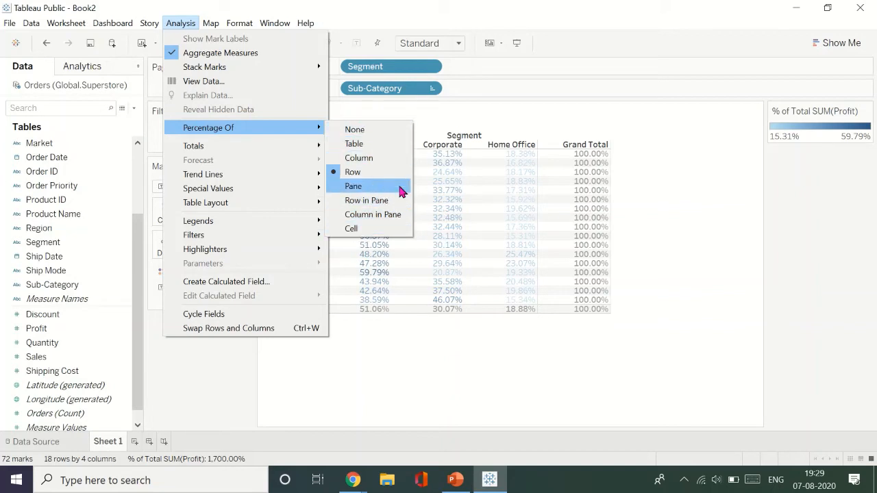
click(718, 203)
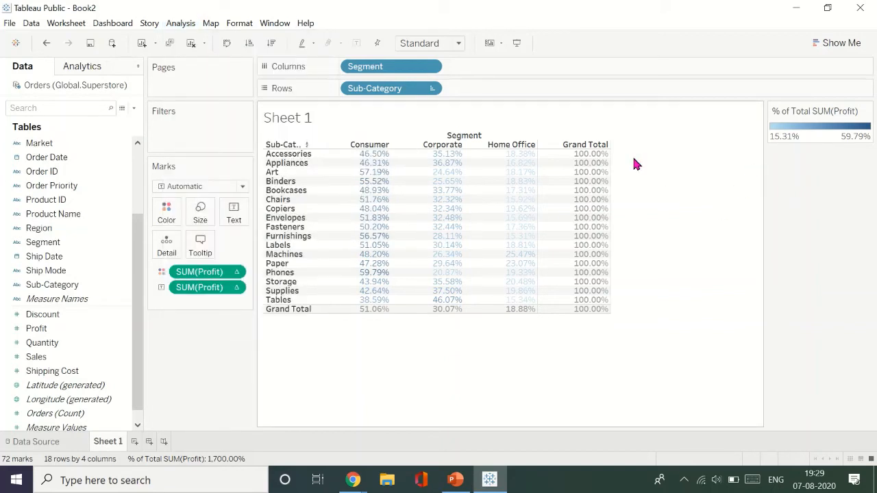
- Undo the percentage calculations and the row and column grand totals
key(ctrl+z)
key(ctrl+z)
key(ctrl+z)
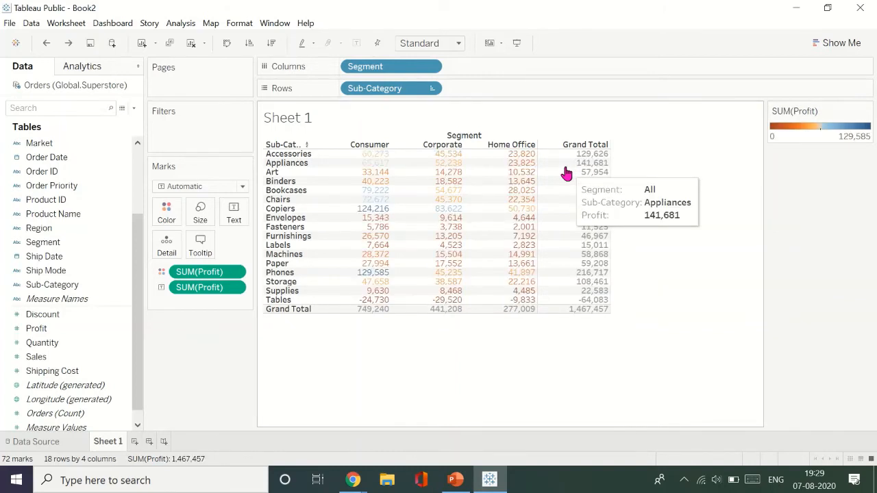
key(ctrl+z)
key(ctrl+z)
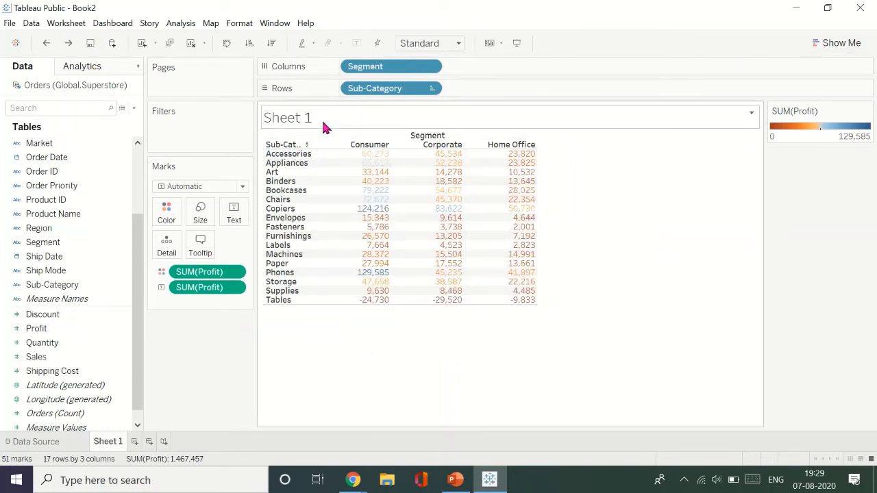
- Replace the sheet title with "Sub Catergory - Sales"
double_click(298, 115)
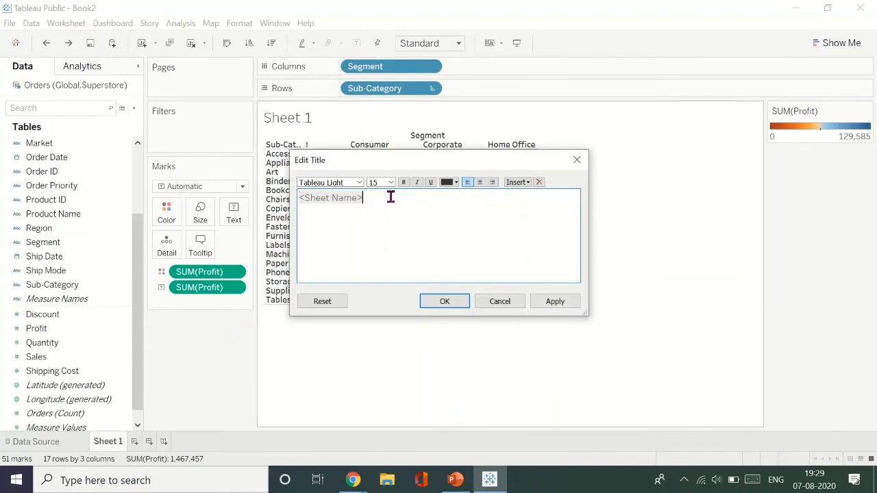
key(BackSpace)
key(BackSpace)
key(BackSpace)
key(BackSpace)
key(BackSpace)
key(BackSpace)
key(BackSpace)
key(BackSpace)
key(BackSpace)
key(BackSpace)
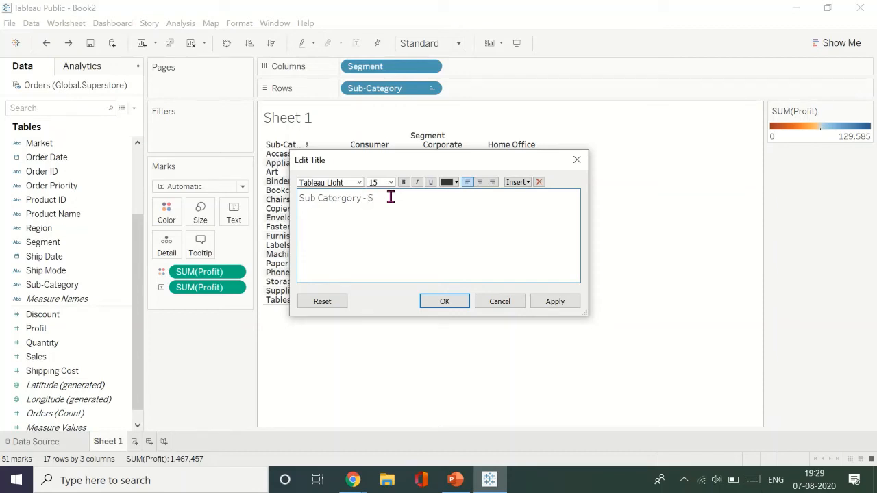
click(444, 302)
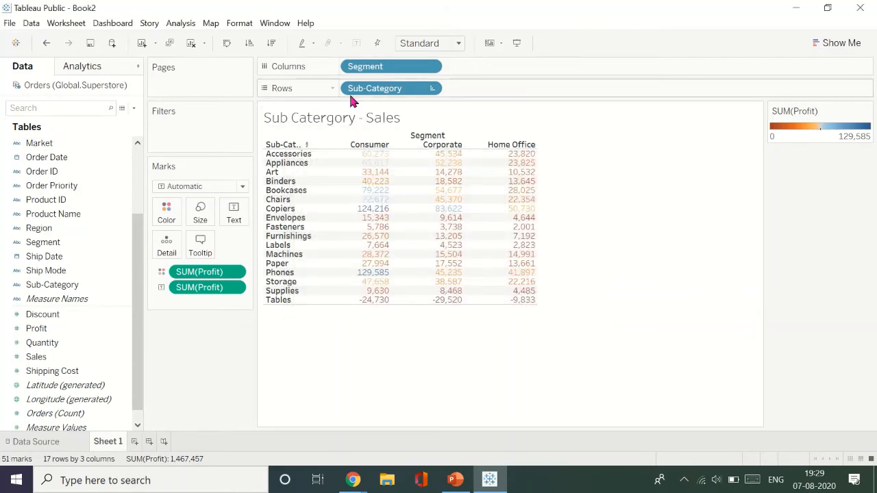
double_click(319, 121)
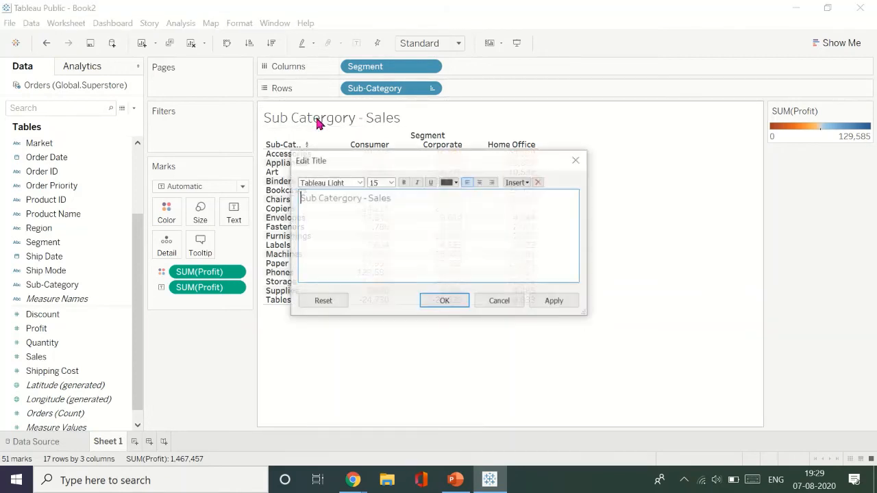
click(391, 182)
click(391, 184)
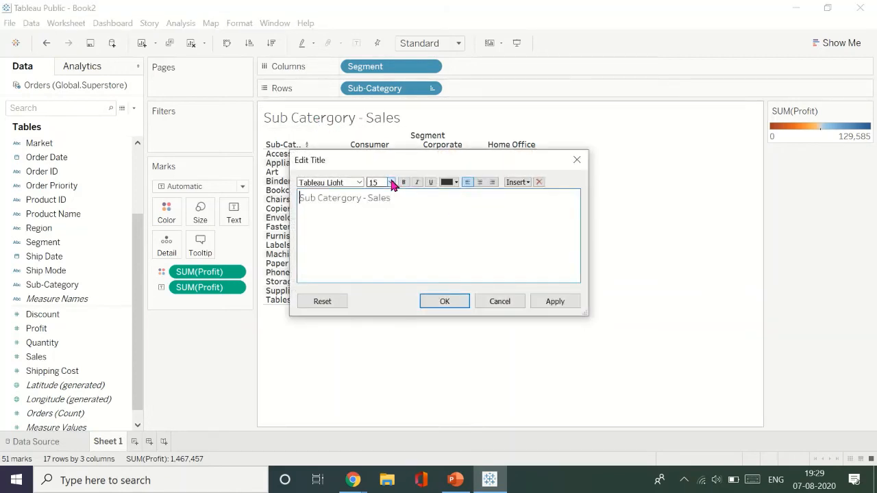
click(537, 299)
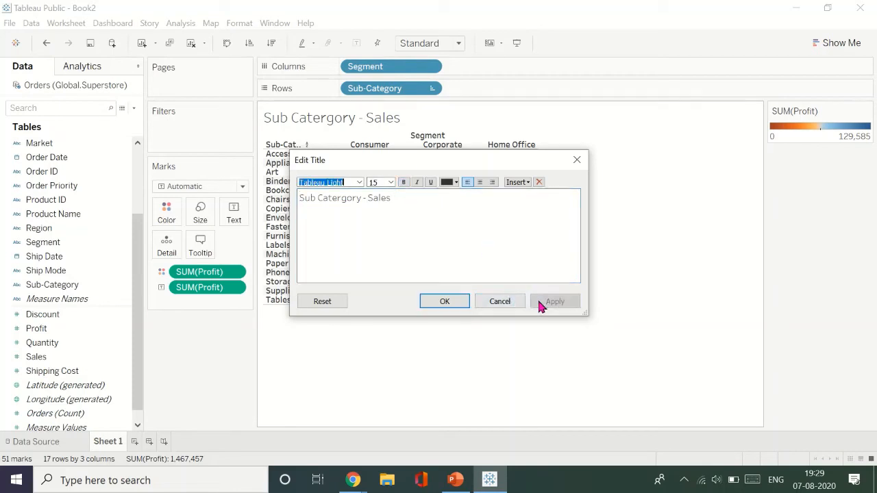
click(439, 306)
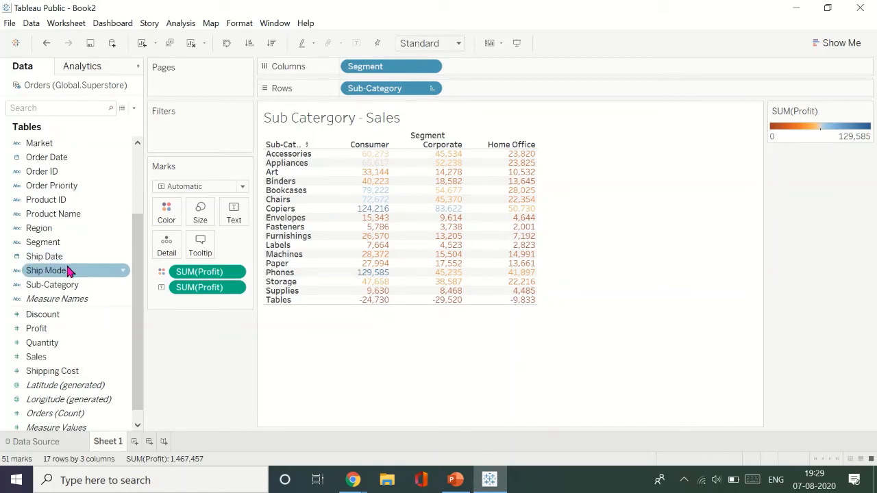
- Add Ship Mode to the table's columns and place it ahead of Segment
drag(73, 271, 452, 74)
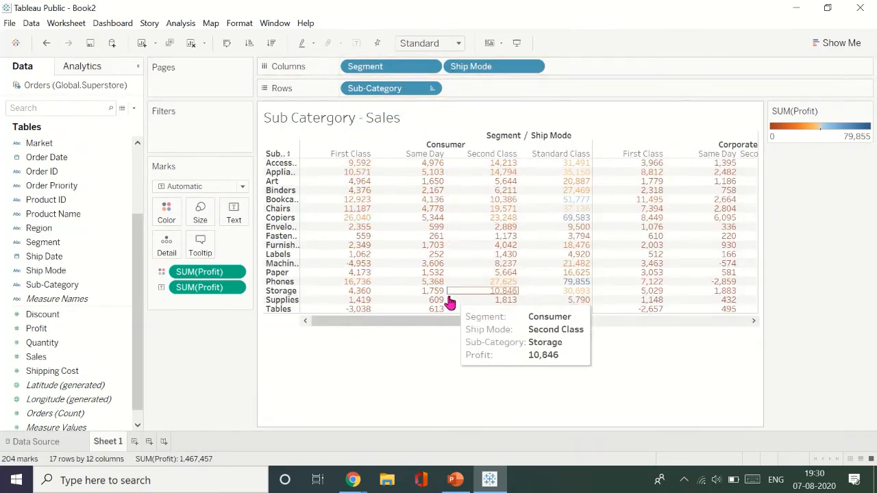
drag(454, 323, 297, 340)
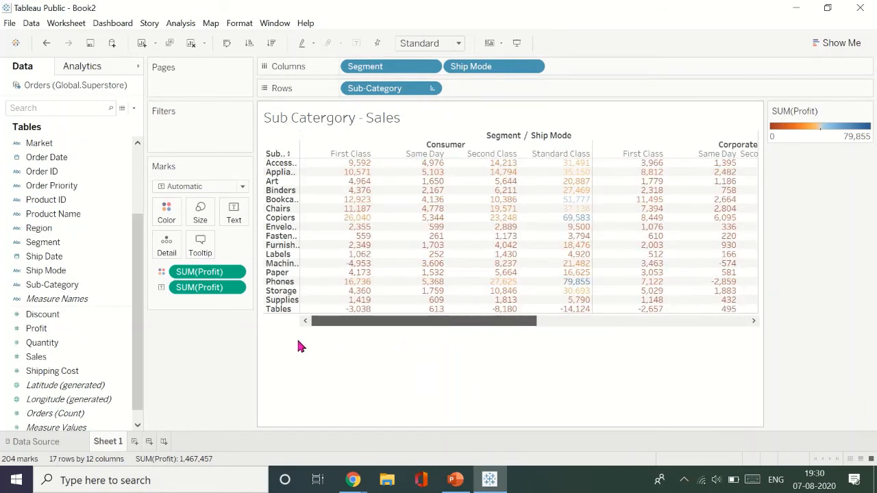
drag(488, 69, 370, 69)
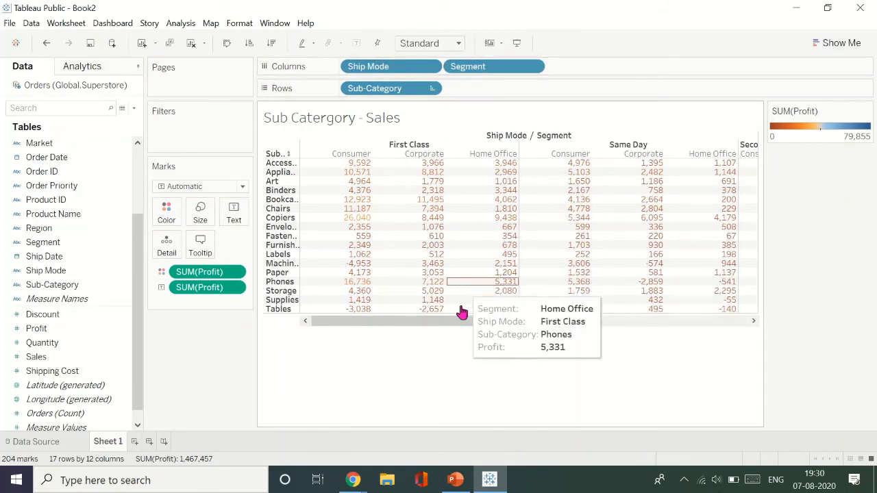
drag(463, 322, 719, 303)
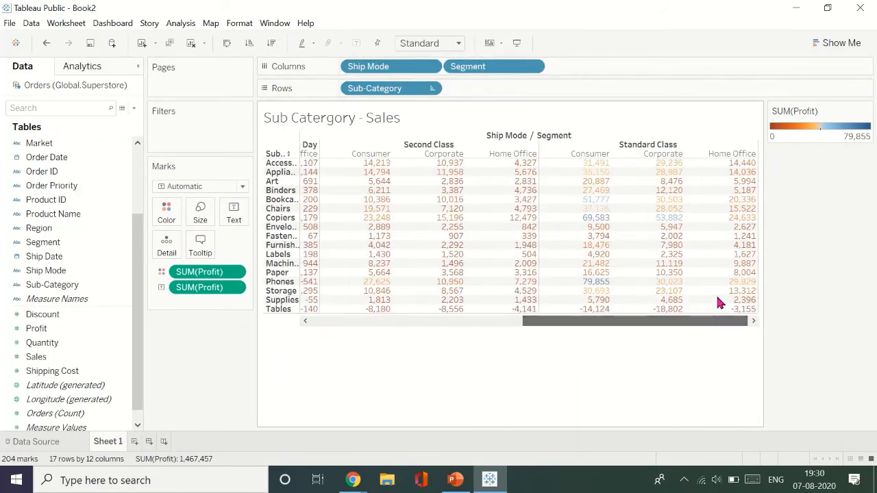
- Hide the profit color legend and narrow the table so all ship mode and segment columns fit in the view
click(858, 44)
click(857, 44)
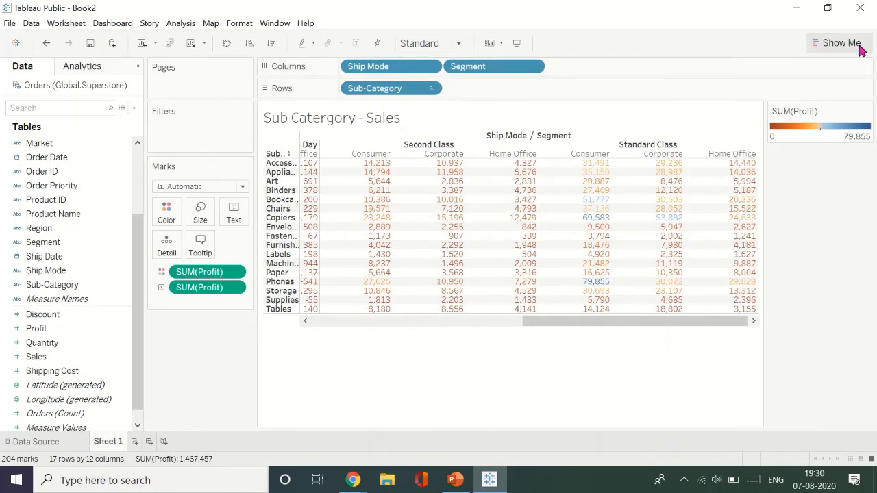
click(867, 111)
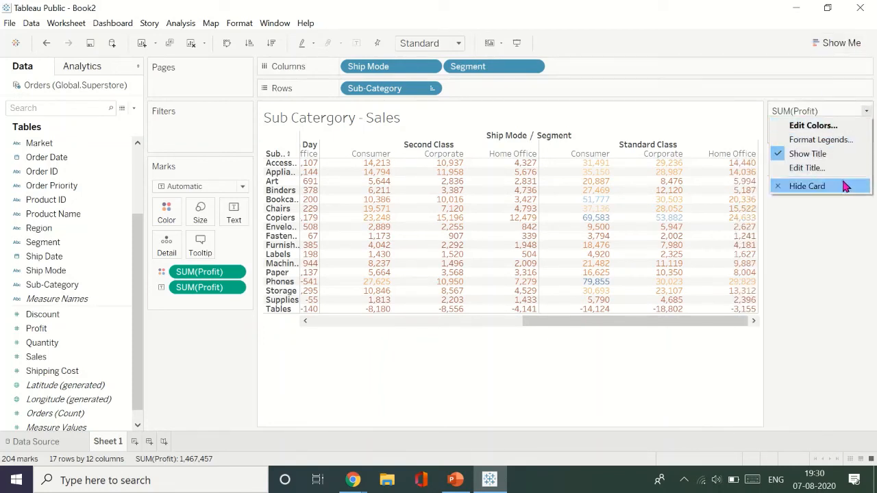
click(806, 187)
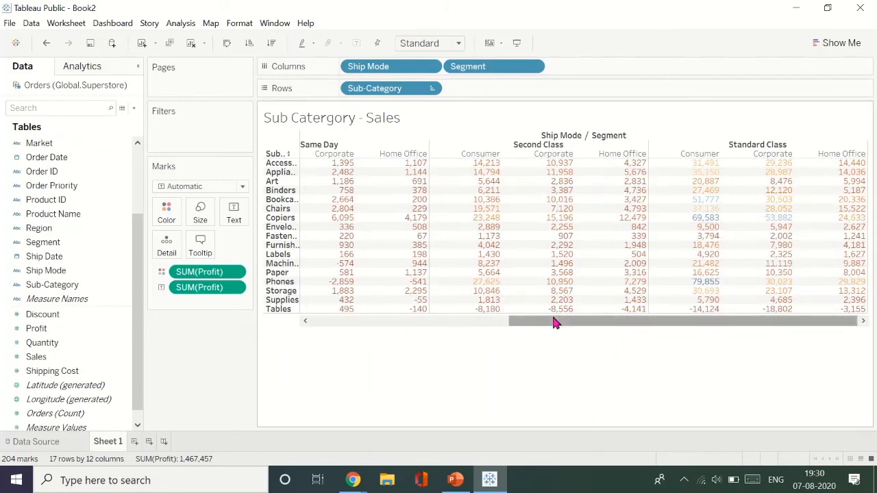
drag(554, 322, 434, 321)
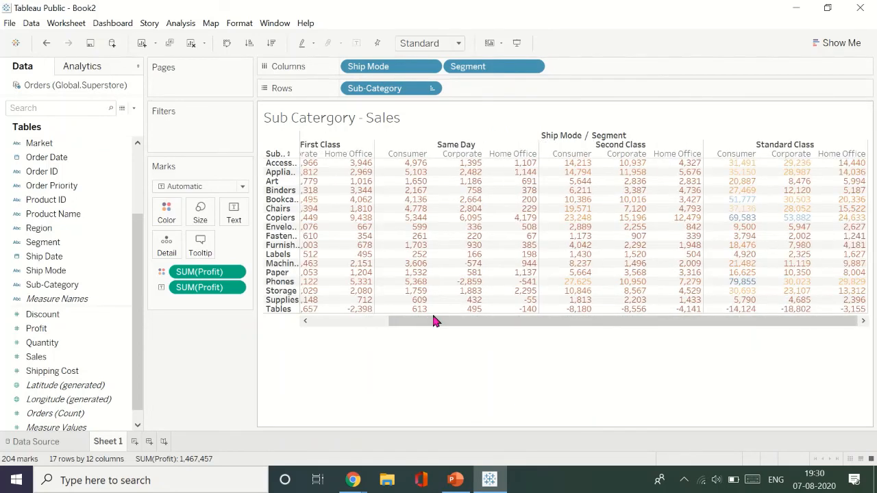
key(ctrl+Left)
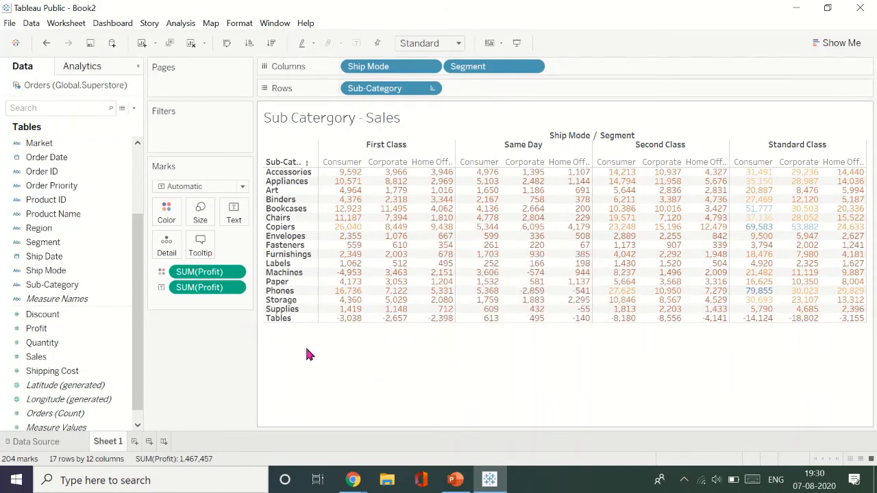
- Replace Ship Mode with Region in the columns, trying it ahead of Segment and after it
drag(405, 67, 52, 195)
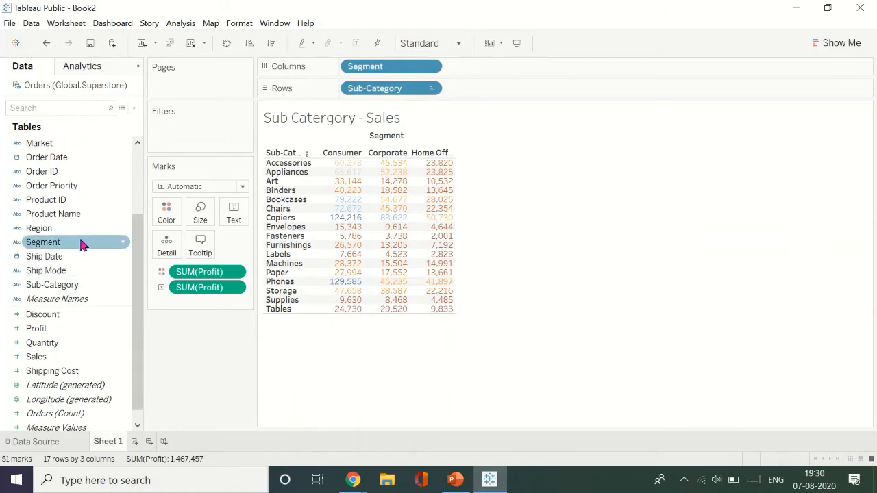
drag(39, 228, 348, 65)
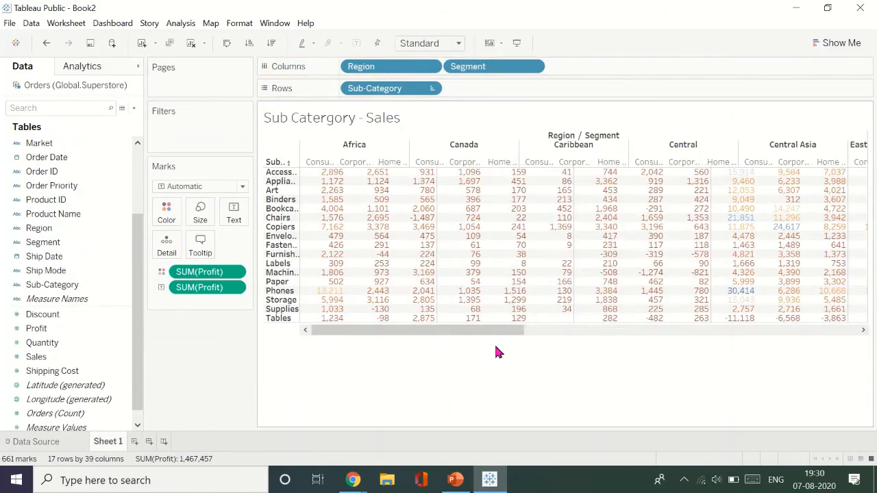
drag(496, 332, 830, 313)
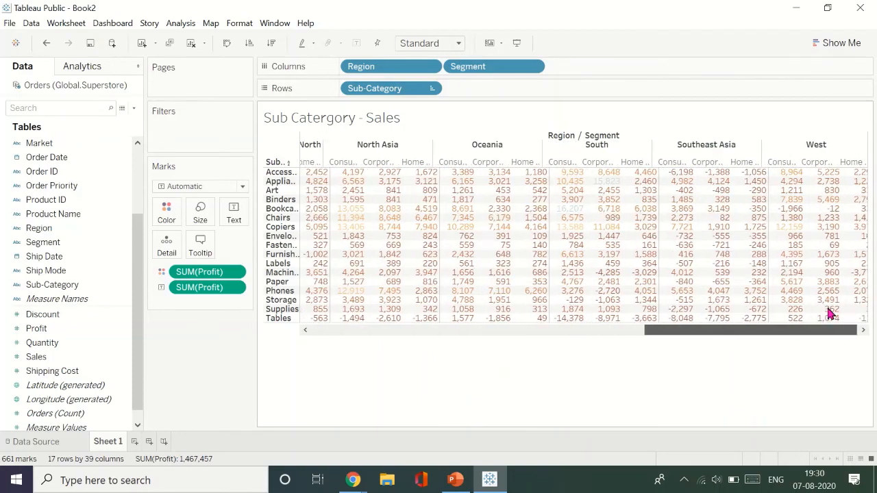
drag(767, 332, 438, 333)
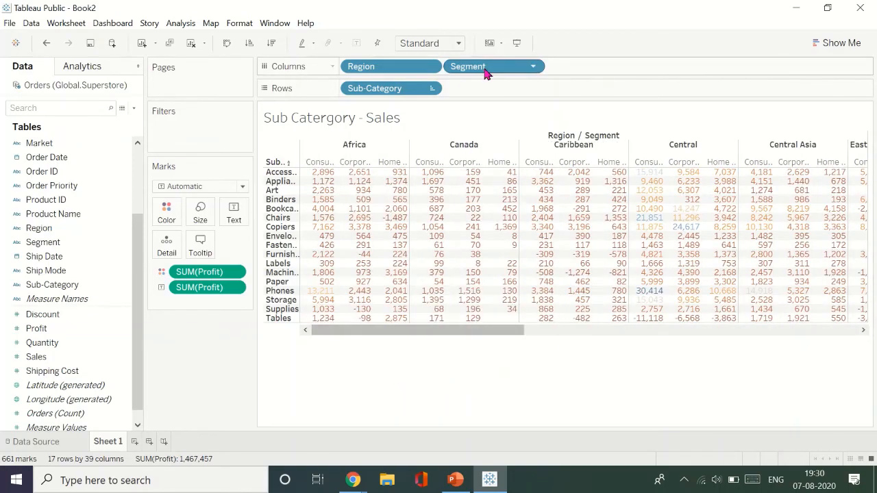
drag(372, 73, 574, 75)
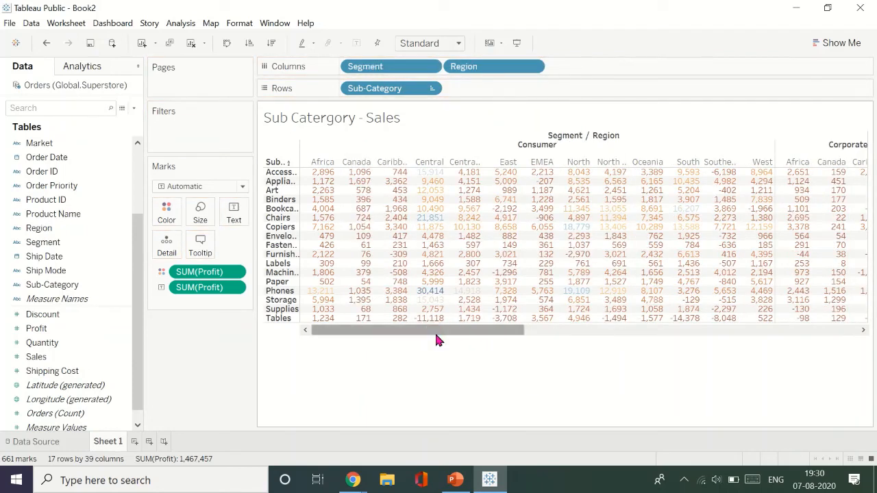
drag(437, 336, 527, 331)
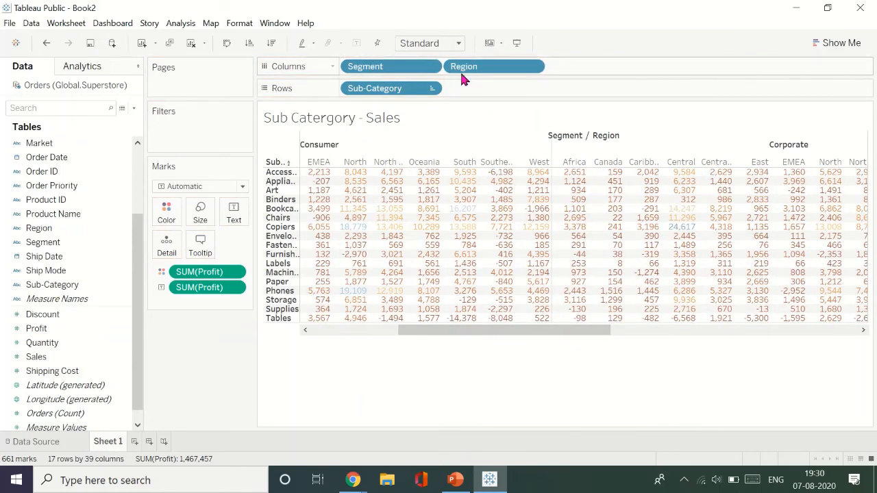
- Replace Region with Market ahead of Segment in the table's columns
drag(469, 67, 170, 359)
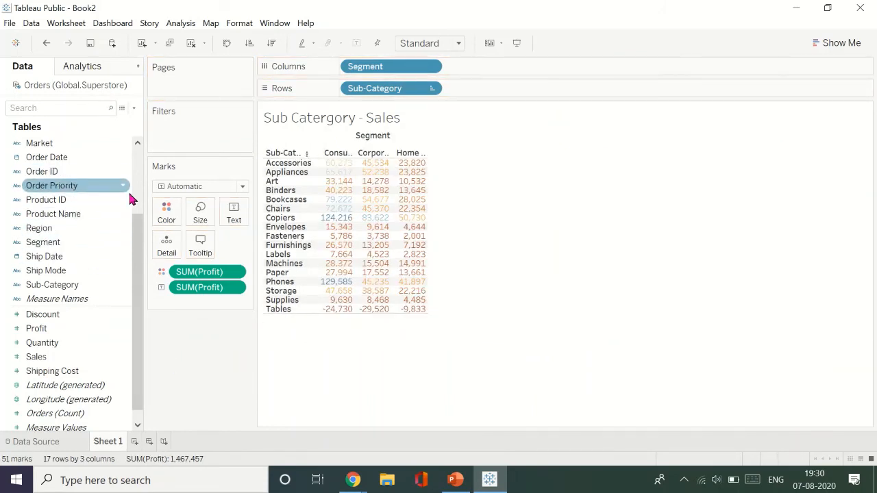
drag(65, 143, 348, 69)
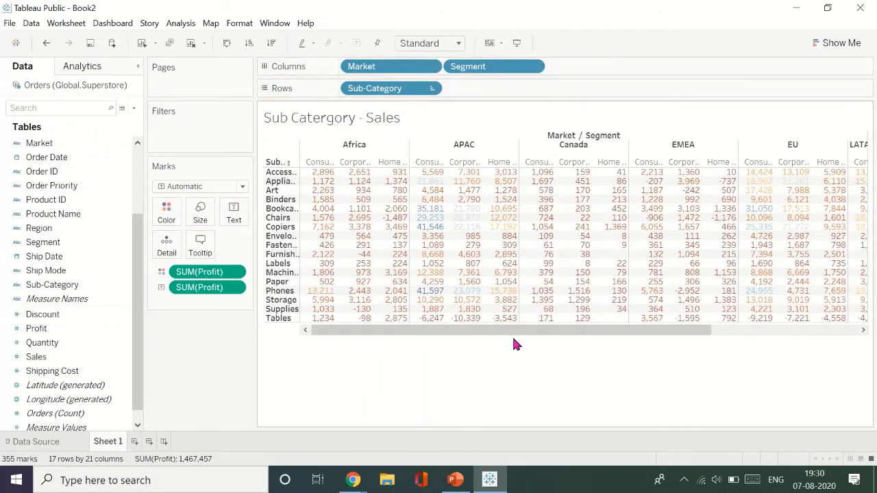
drag(573, 332, 466, 317)
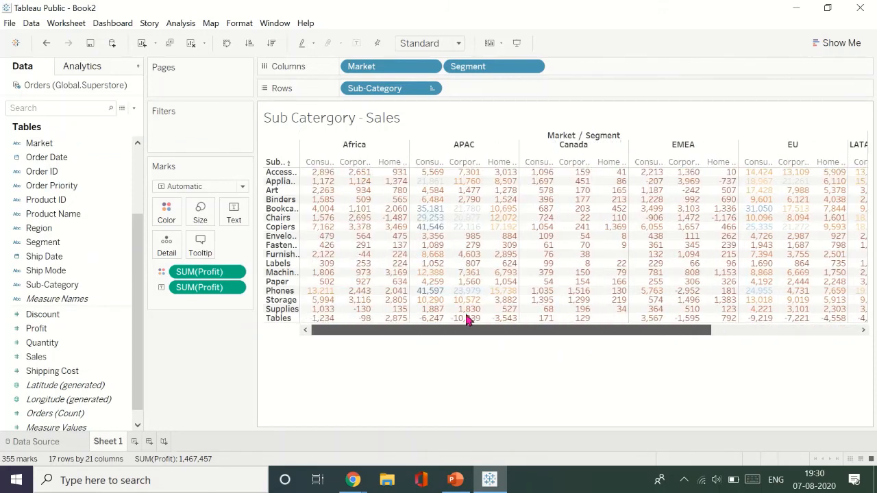
- Replace Market with Ship Mode ahead of Segment and widen the table's columns to show the full segment names
drag(391, 68, 253, 370)
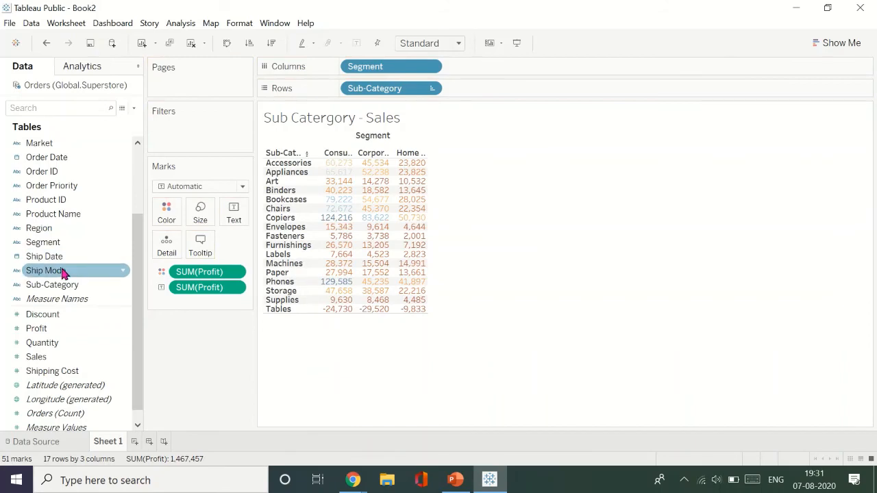
drag(62, 273, 343, 67)
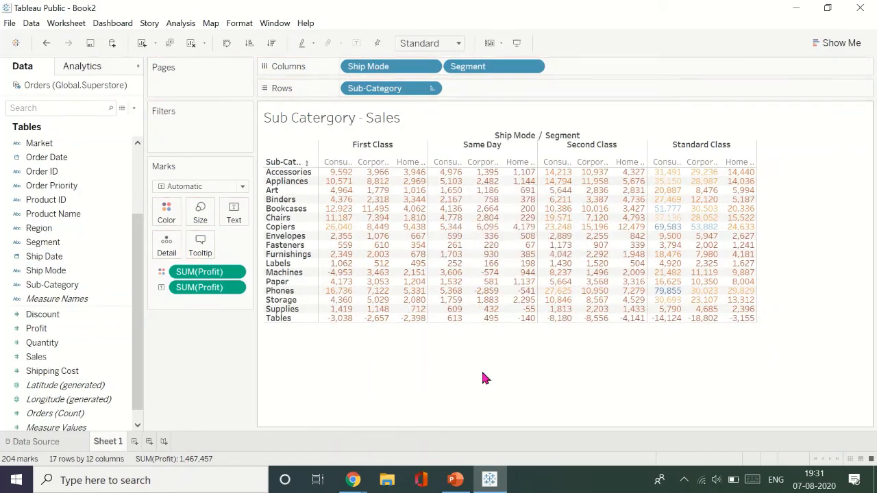
key(ctrl+Right)
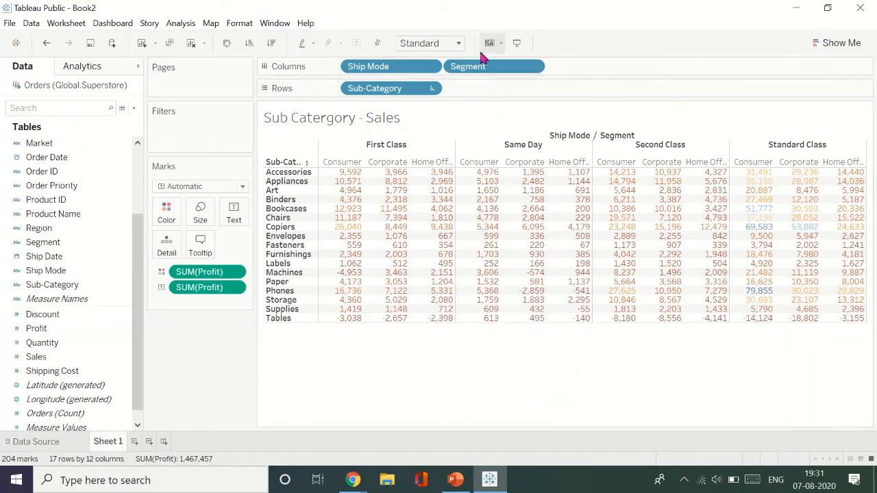
- View the finished table in presentation mode and return to the worksheet
click(518, 46)
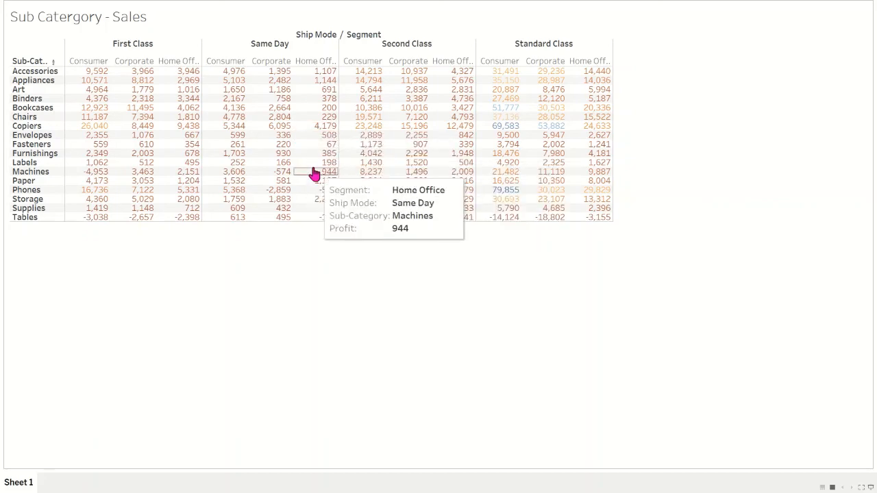
key(Escape)
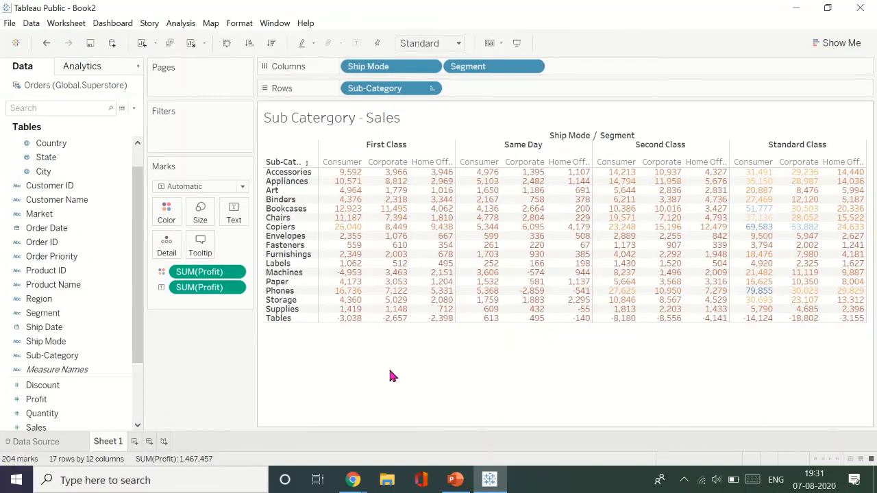
- Rename Sheet 1 as "Text Tables"
double_click(114, 443)
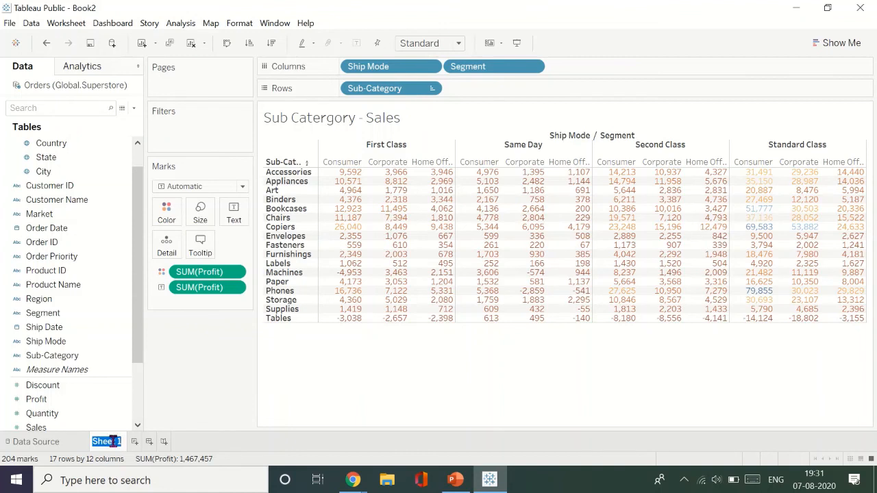
text(Text Tables)
click(319, 389)
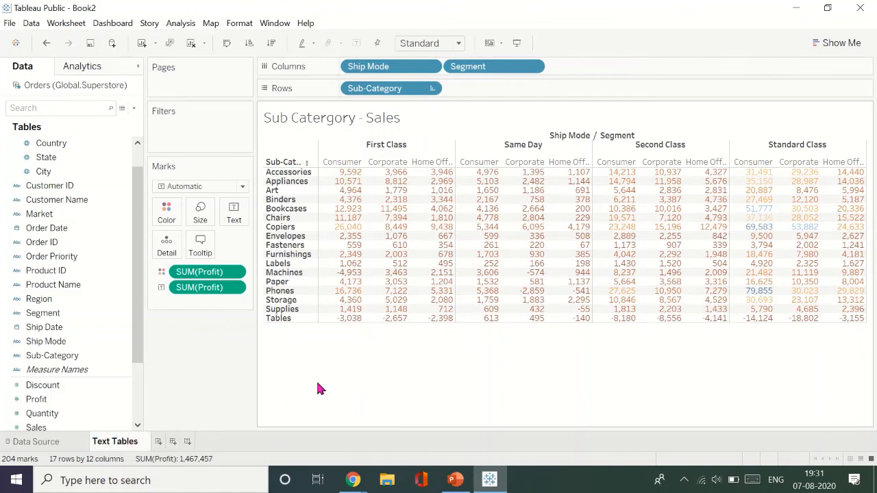
- Look through the available data fields and the Show Me chart types offered for the table
mouse_move(137, 352)
mouse_down()
mouse_move(144, 416)
mouse_move(140, 342)
mouse_up()
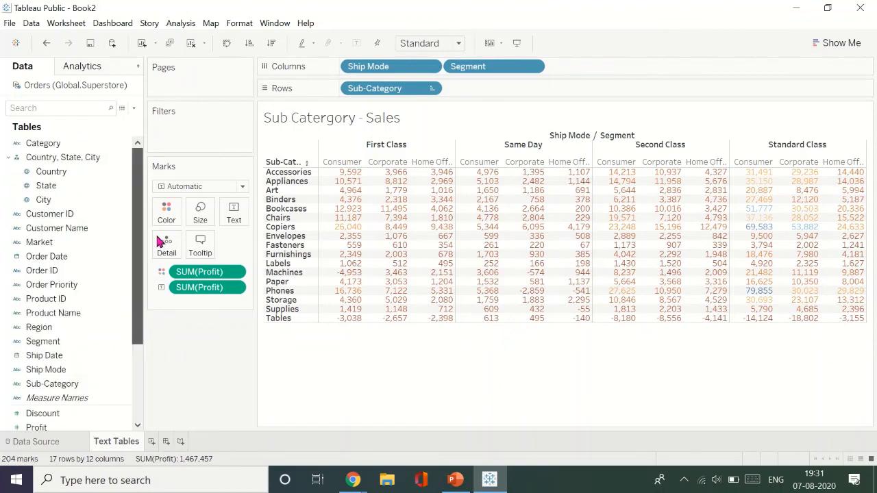
click(811, 45)
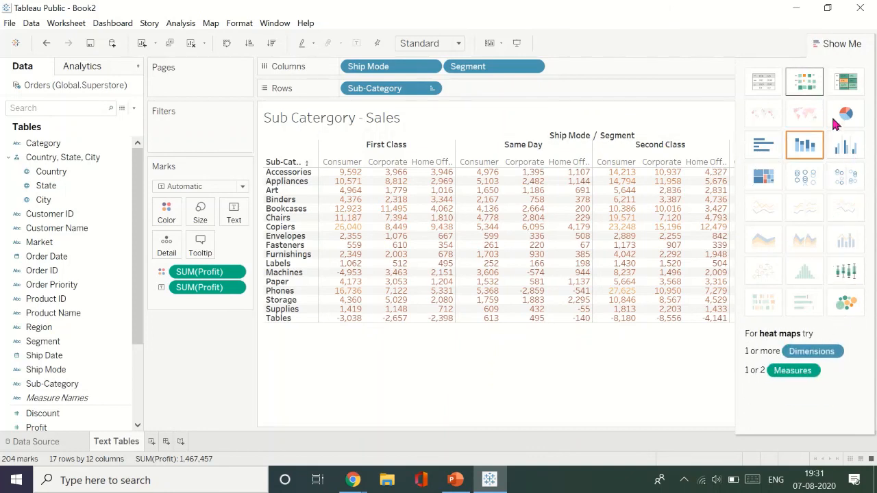
click(845, 43)
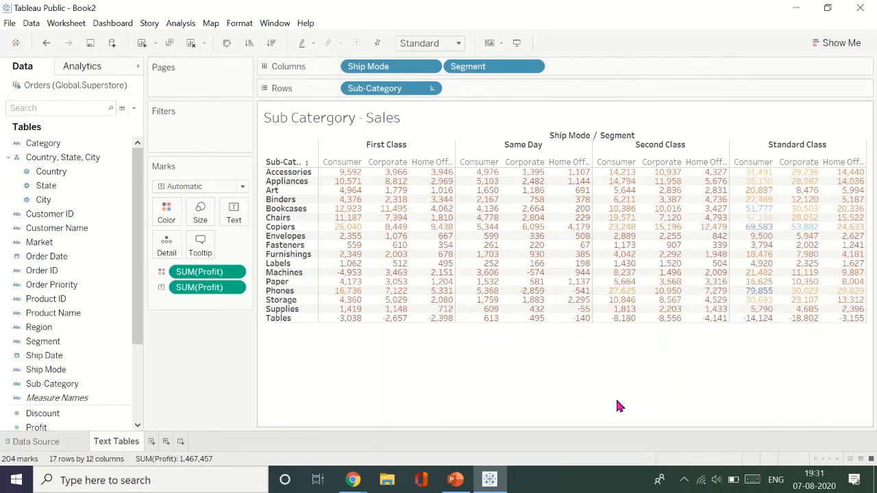